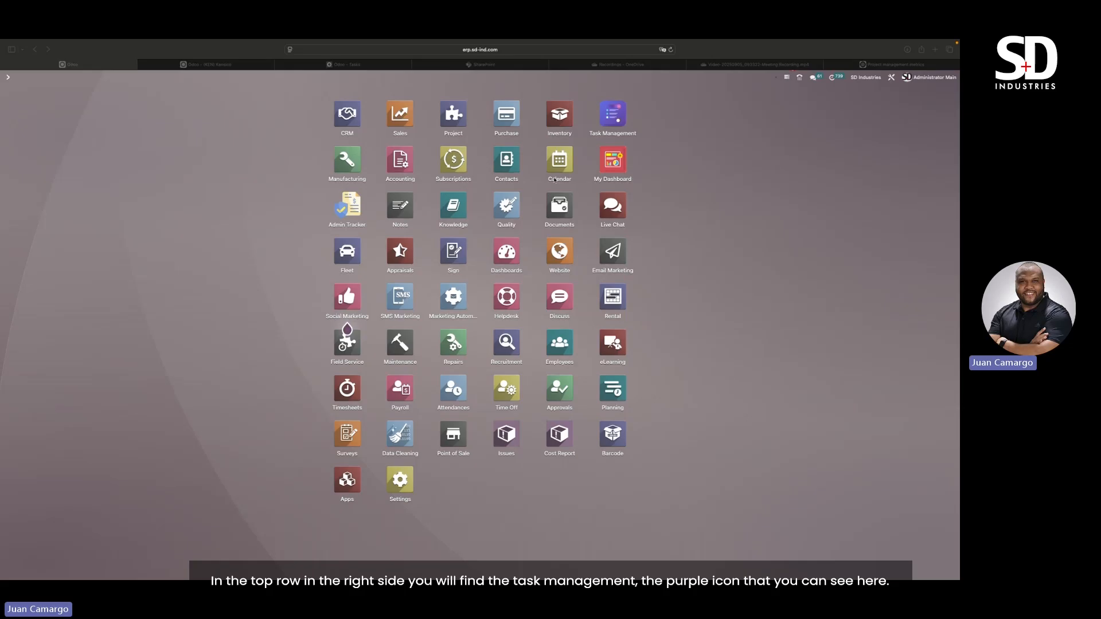
Open the Task Management dashboard and review the available choices in the project and employee filters, keeping all projects and all employees
{"action": "left_click", "coordinate": [617, 117]}
{"action": "left_click", "coordinate": [618, 119]}
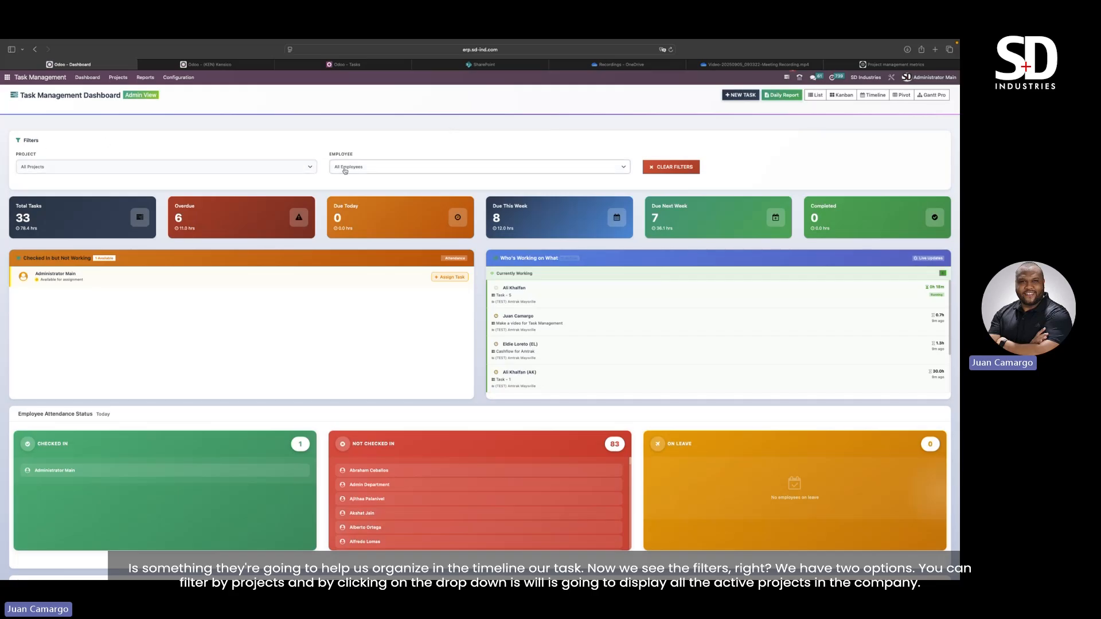
{"action": "left_click", "coordinate": [293, 169]}
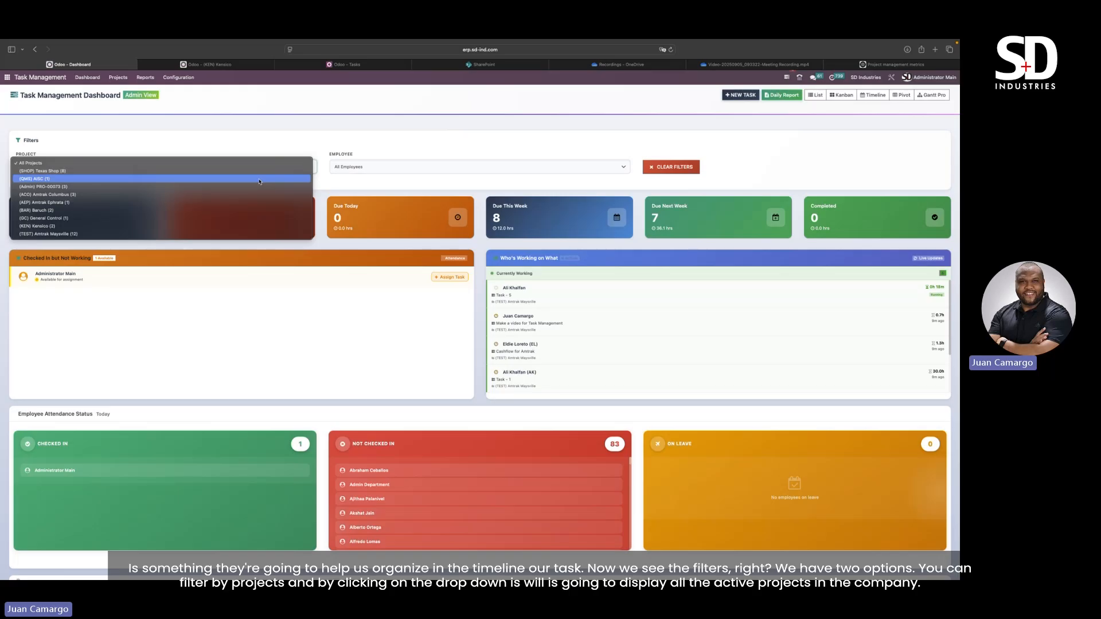
{"action": "left_click", "coordinate": [287, 163]}
{"action": "left_click", "coordinate": [357, 166]}
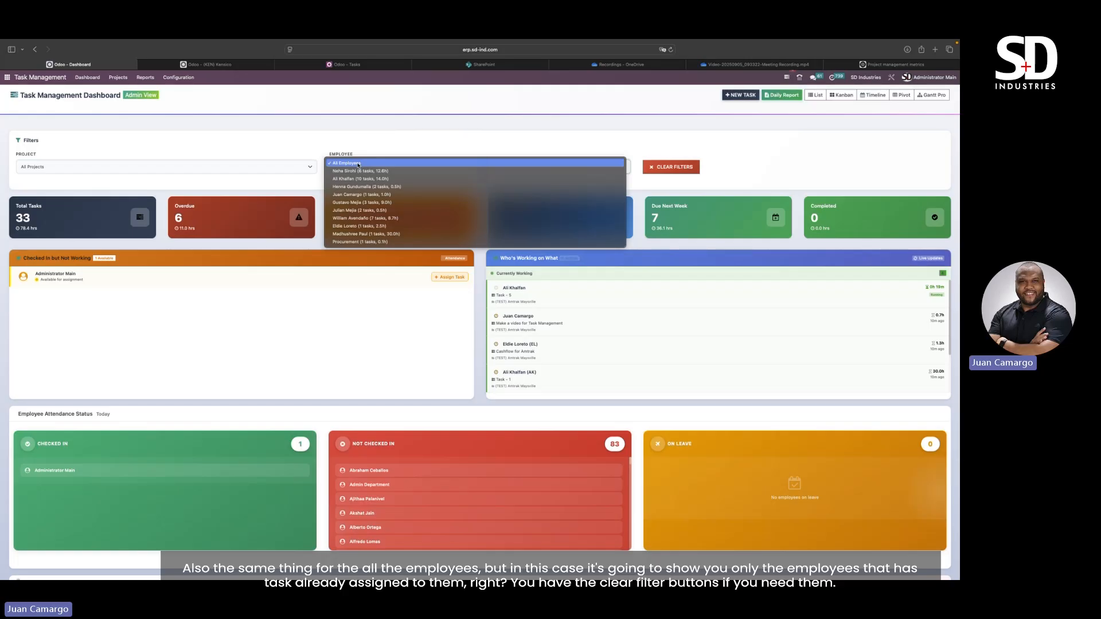
{"action": "left_click", "coordinate": [359, 164]}
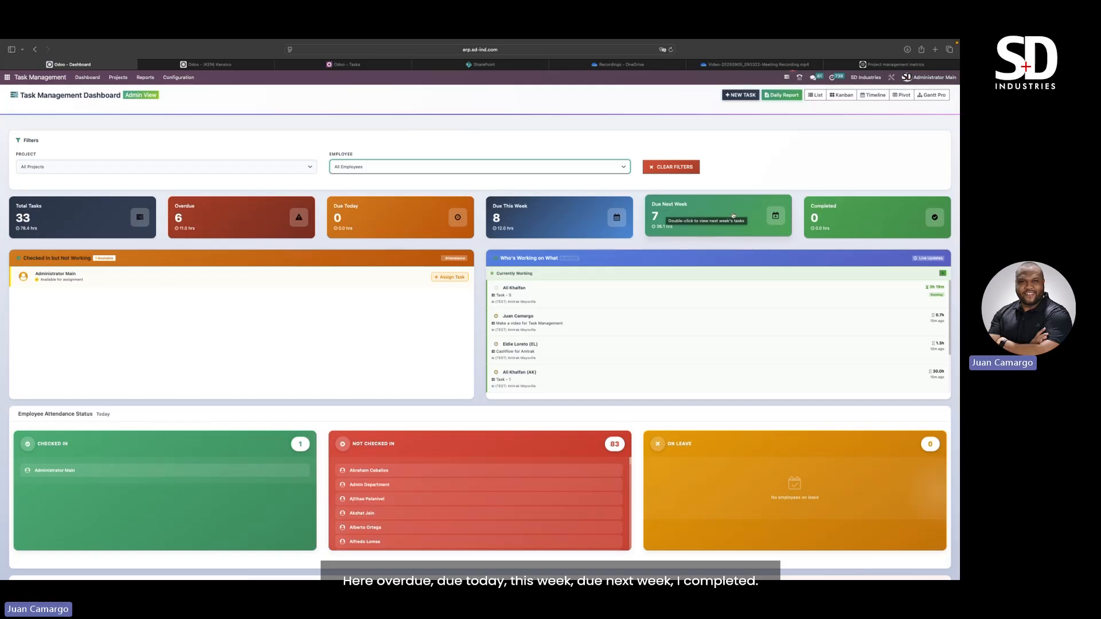
{"action": "left_click", "coordinate": [562, 168]}
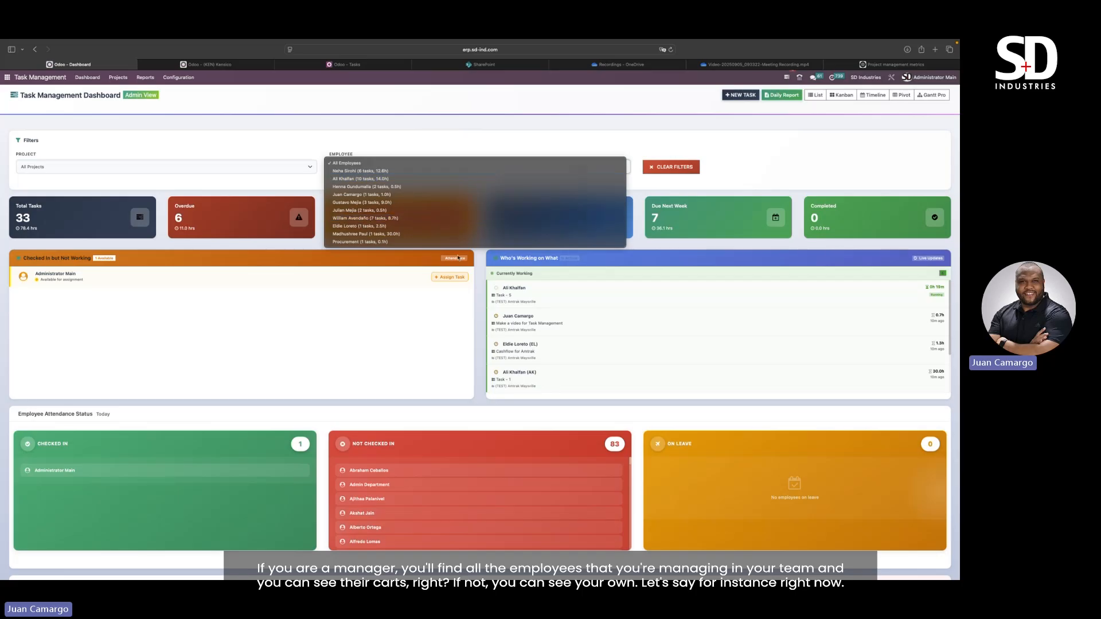
{"action": "left_click", "coordinate": [444, 140]}
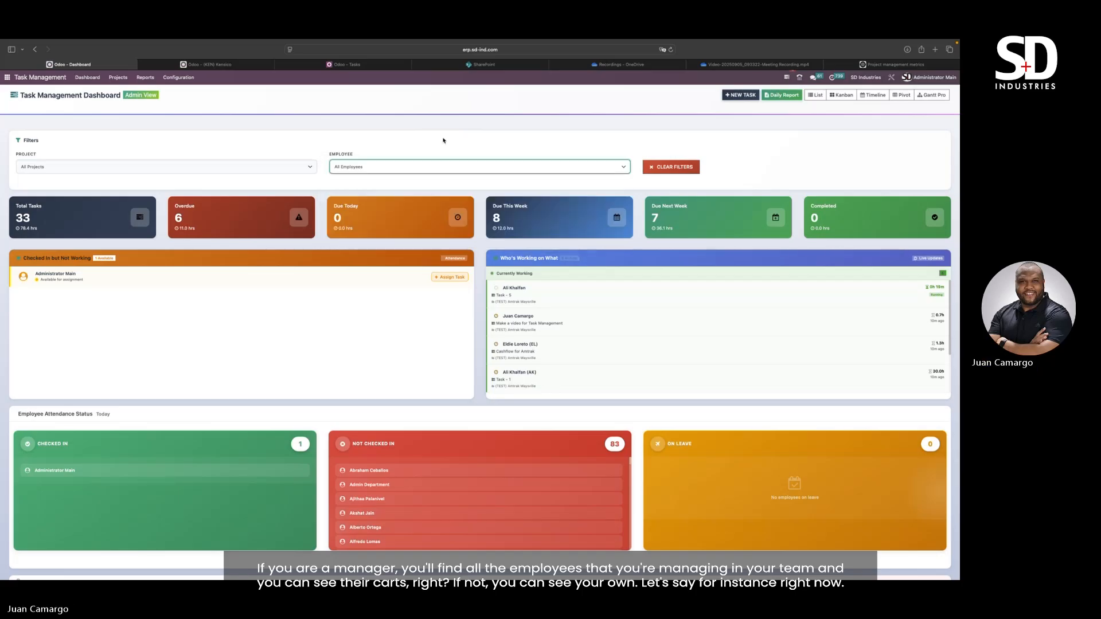
Filter the dashboard to the employee with one 1.0-hour task and open "Make a video for Task Management" from the tasks due this week
{"action": "left_click", "coordinate": [457, 173]}
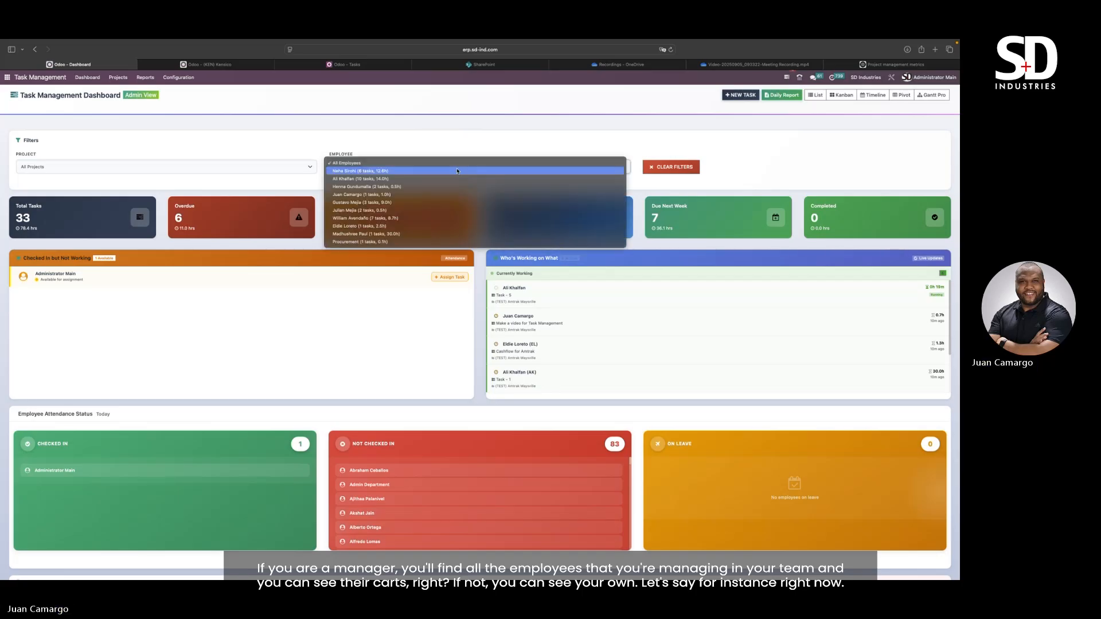
{"action": "left_click", "coordinate": [376, 196]}
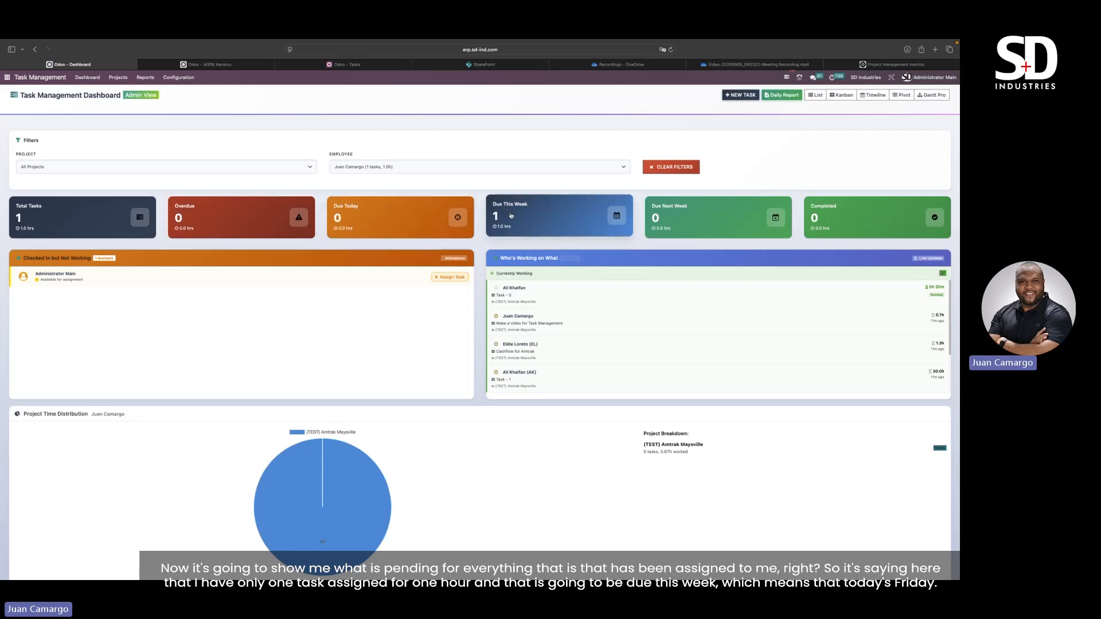
{"action": "mouse_move", "coordinate": [670, 42]}
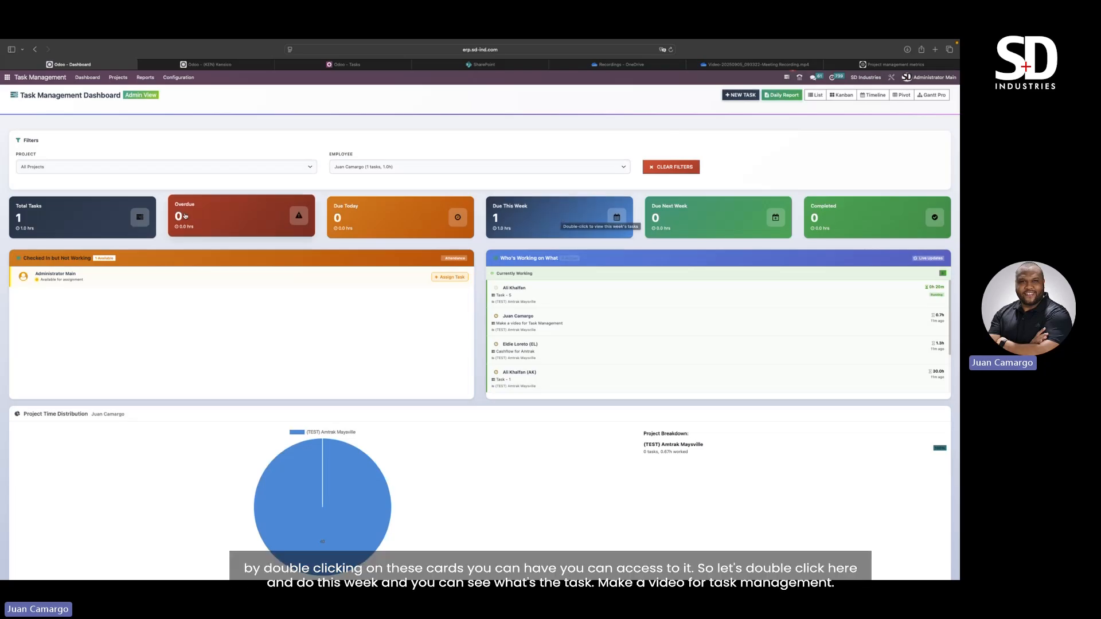
{"action": "double_click", "coordinate": [538, 210]}
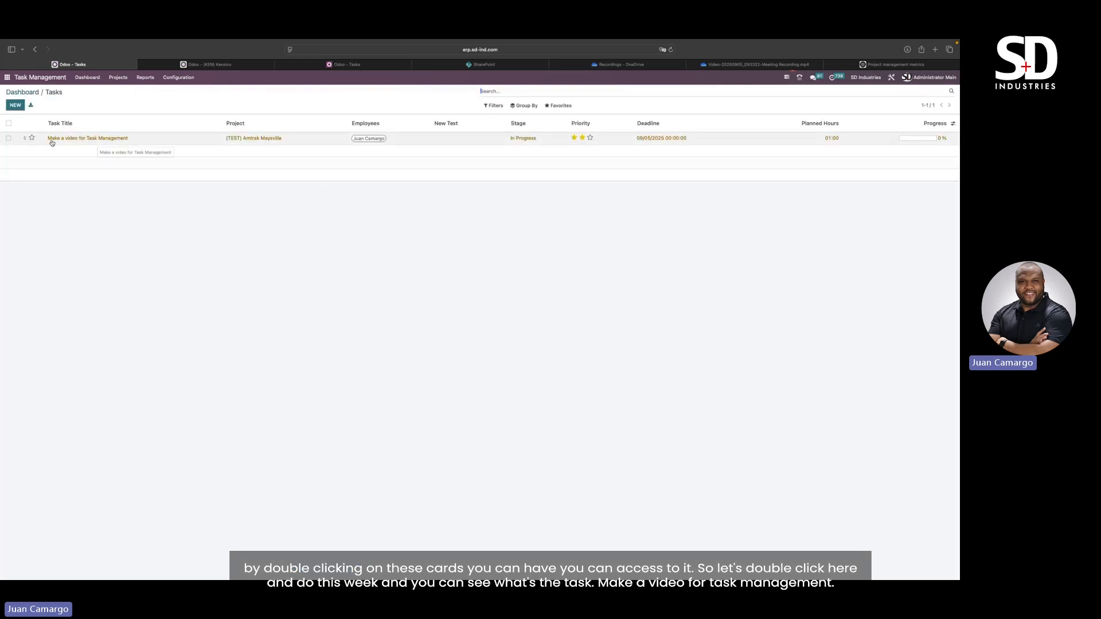
{"action": "left_click", "coordinate": [104, 139]}
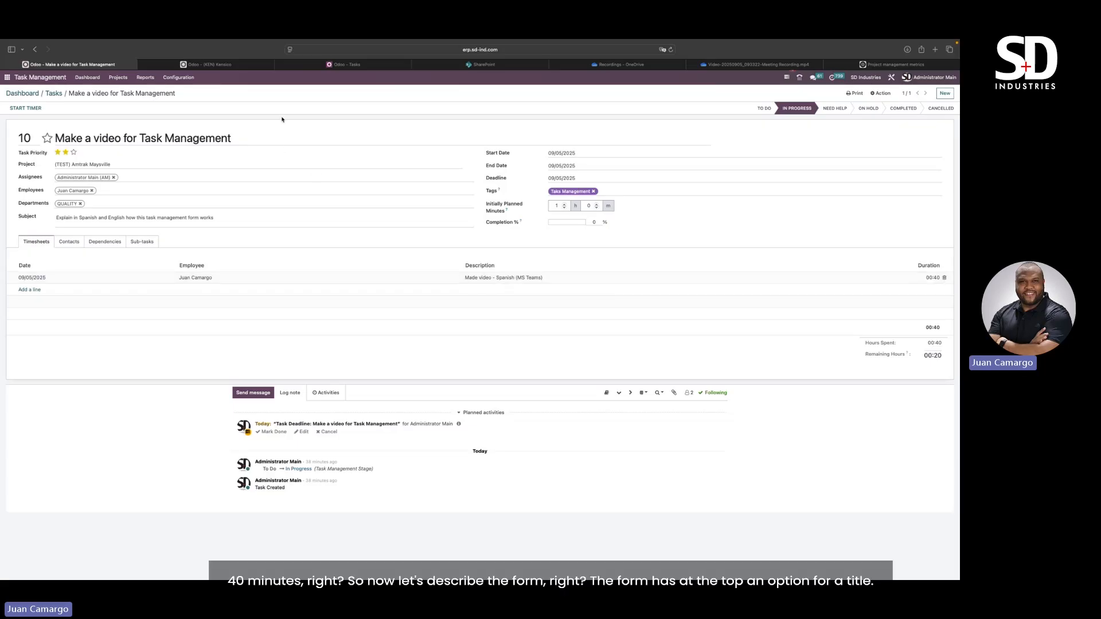
Inspect the task's title and the list of projects it can be linked to, leaving the project unchanged
{"action": "left_click", "coordinate": [94, 139]}
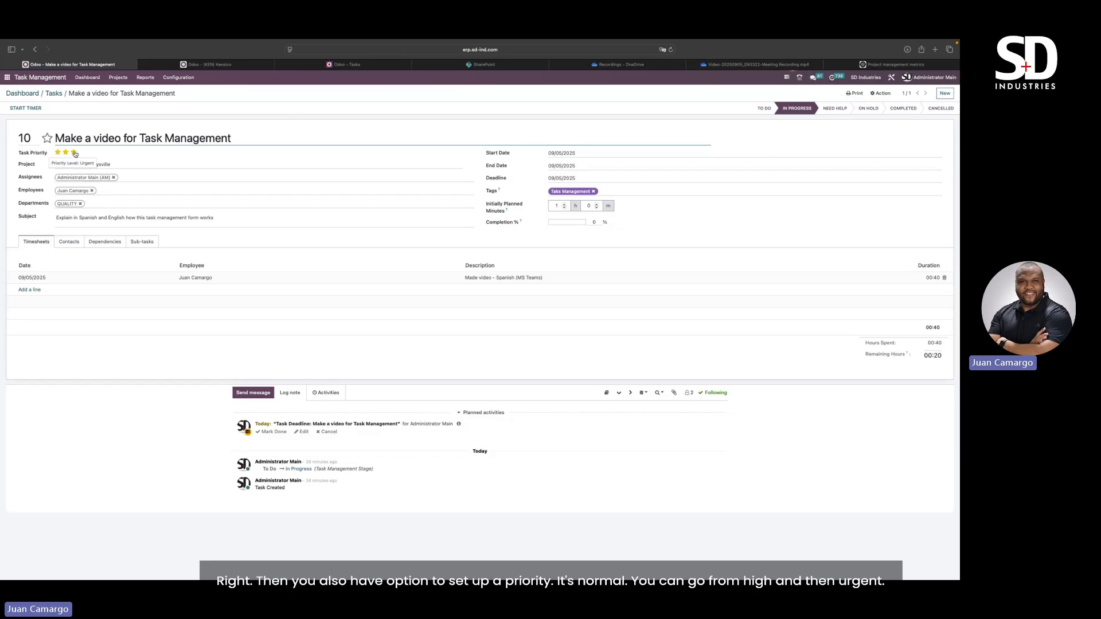
{"action": "left_click", "coordinate": [125, 165]}
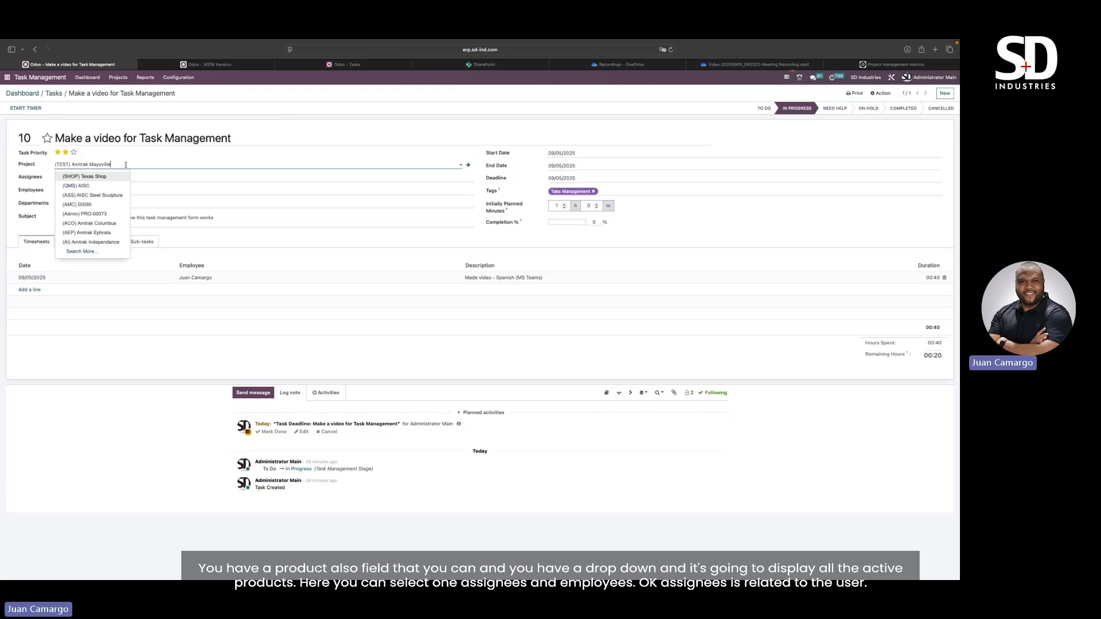
{"action": "left_click", "coordinate": [308, 149]}
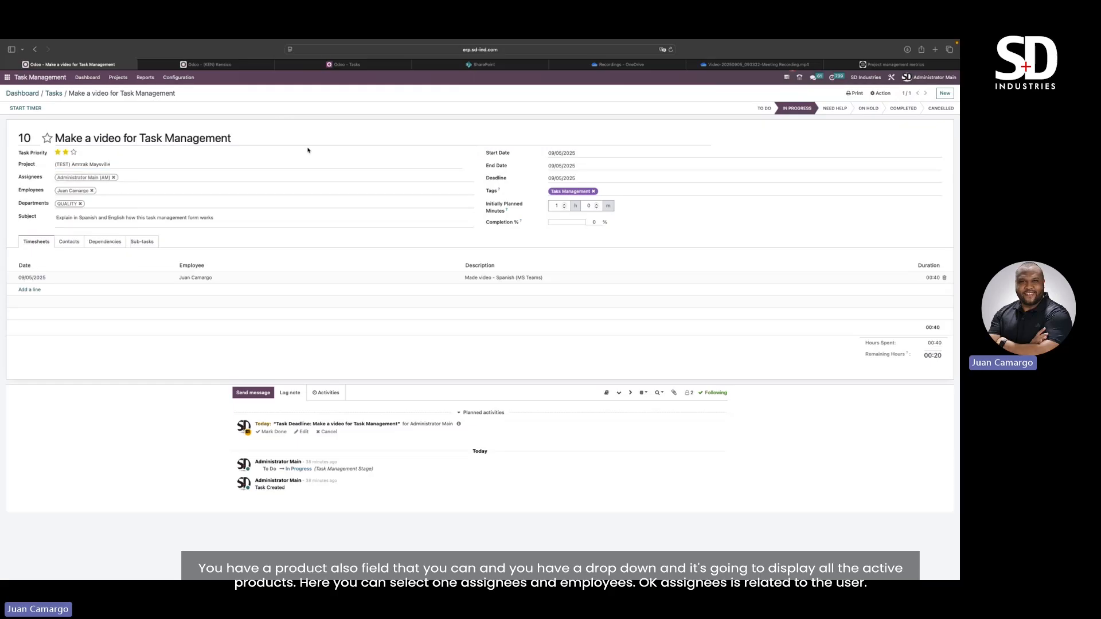
Add a second user to the task's assignees, view that user's record and return to the task form
{"action": "left_click", "coordinate": [142, 179]}
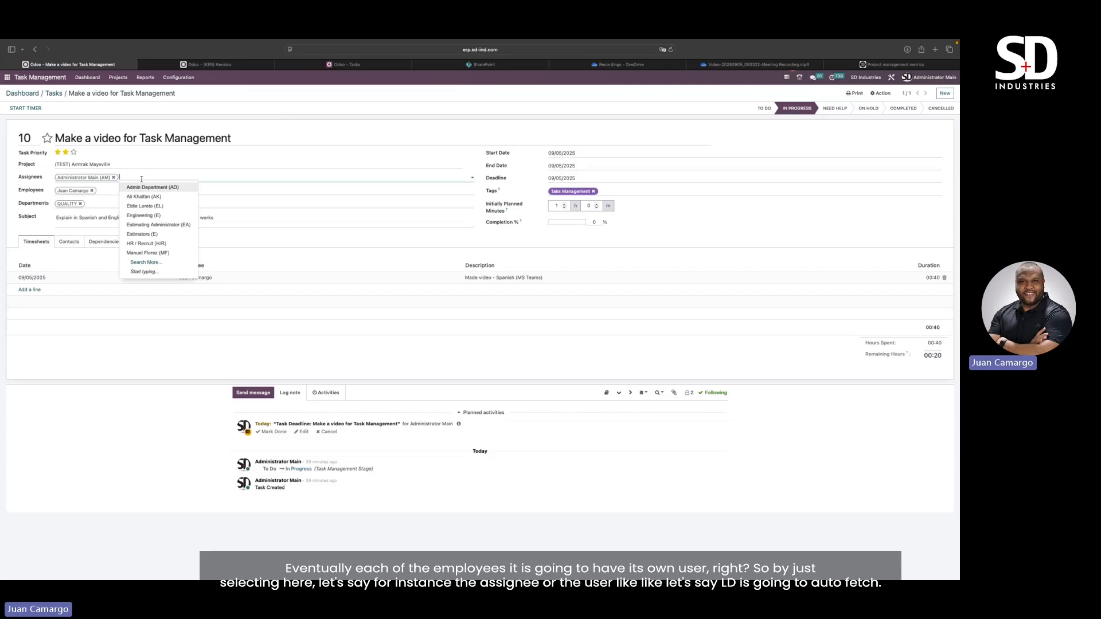
{"action": "left_click", "coordinate": [142, 206]}
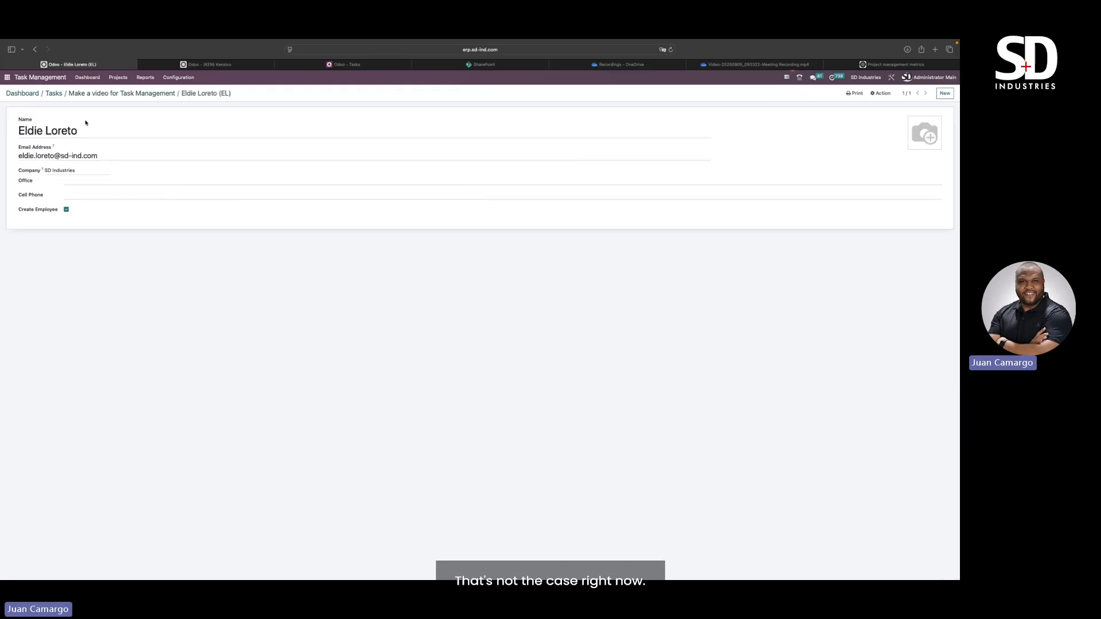
{"action": "left_click", "coordinate": [123, 94]}
Try to remove the added assignee, the linked employee and the PROJECT MANAGEMENT department from the task, and discard the edits
{"action": "left_click", "coordinate": [161, 177]}
{"action": "left_click", "coordinate": [180, 190]}
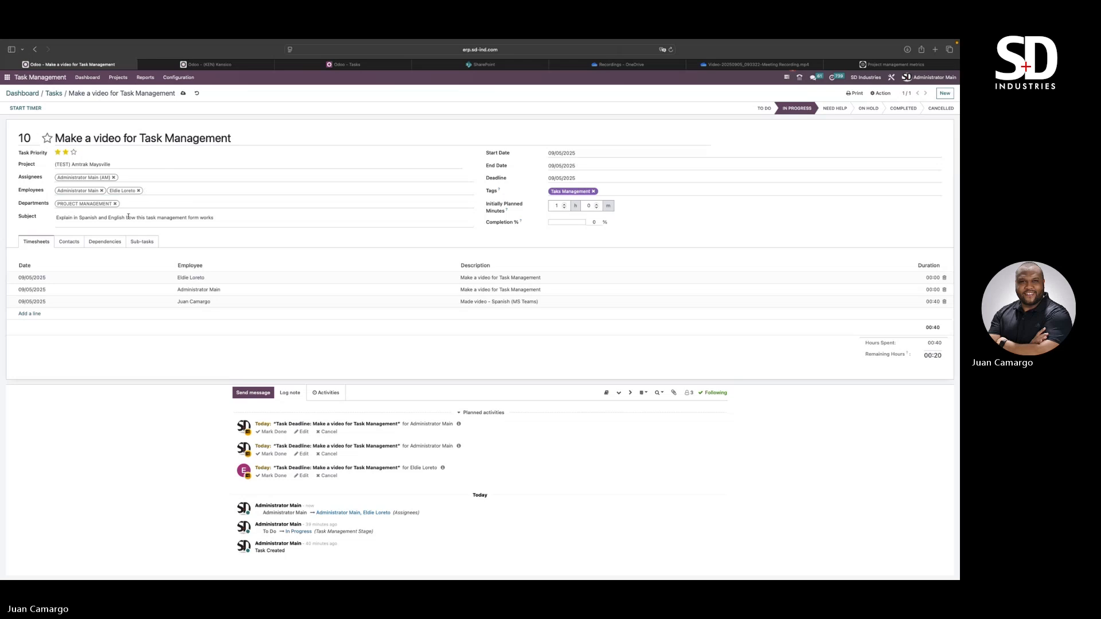
{"action": "left_click", "coordinate": [138, 191]}
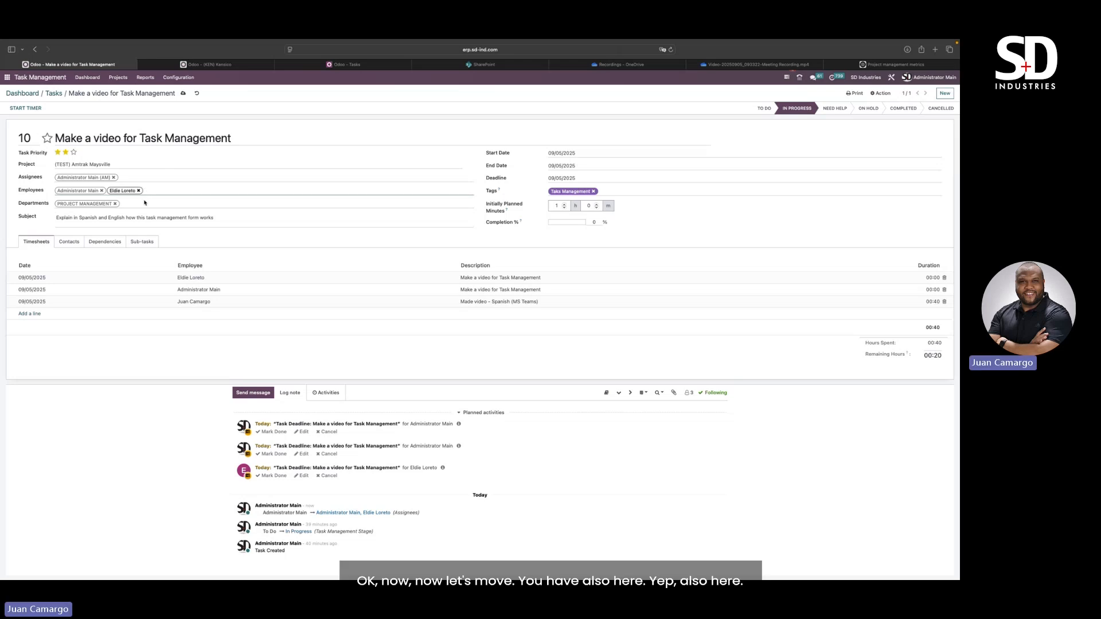
{"action": "left_click", "coordinate": [115, 203]}
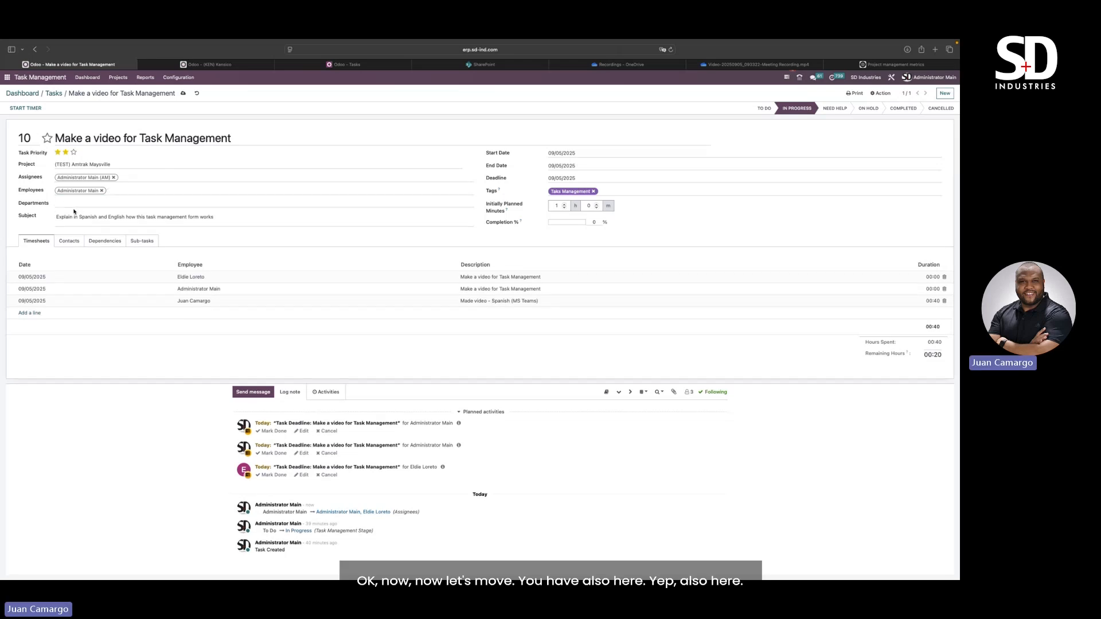
{"action": "left_click", "coordinate": [196, 93]}
Remove the second assignee, the two extra employees and the PROJECT MANAGEMENT department from the task, keeping the QUALITY department
{"action": "left_click", "coordinate": [160, 177]}
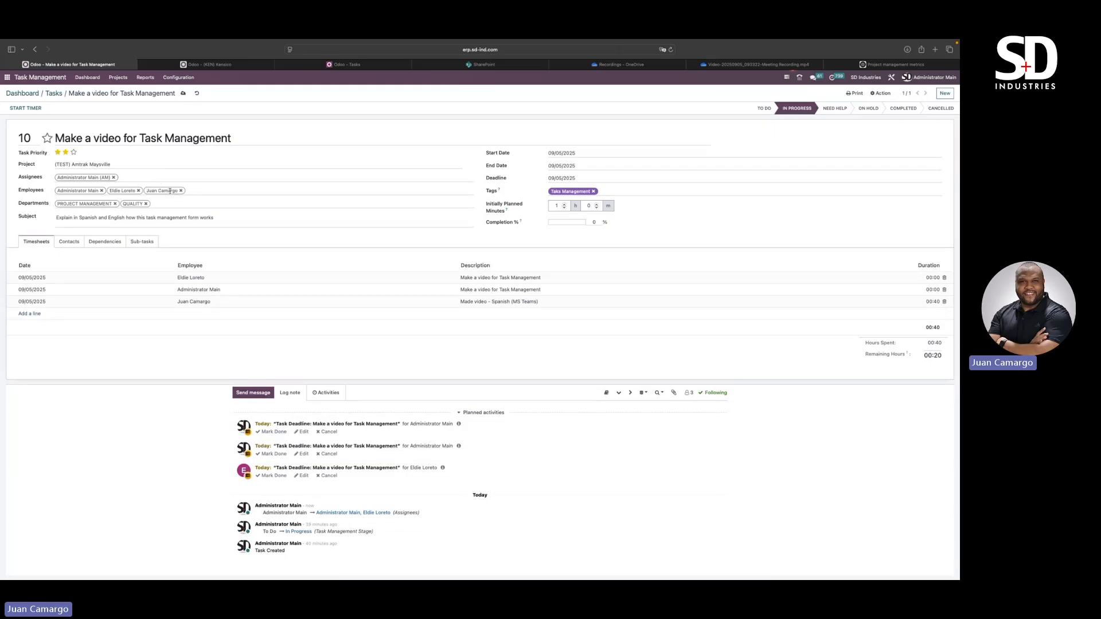
{"action": "left_click", "coordinate": [138, 190]}
{"action": "left_click", "coordinate": [115, 204]}
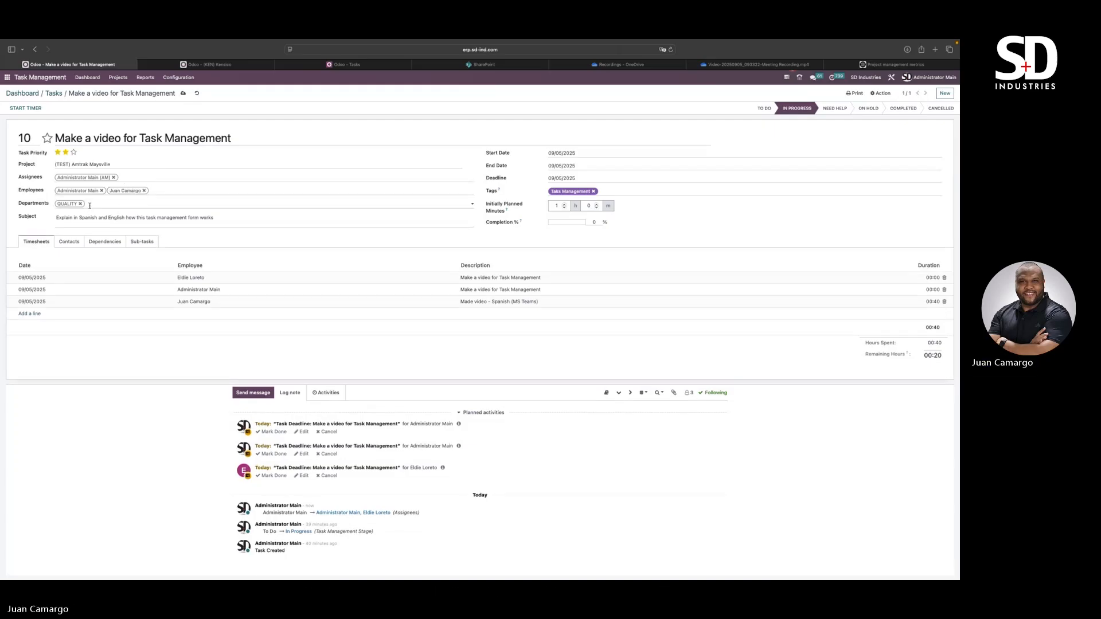
{"action": "left_click", "coordinate": [101, 191]}
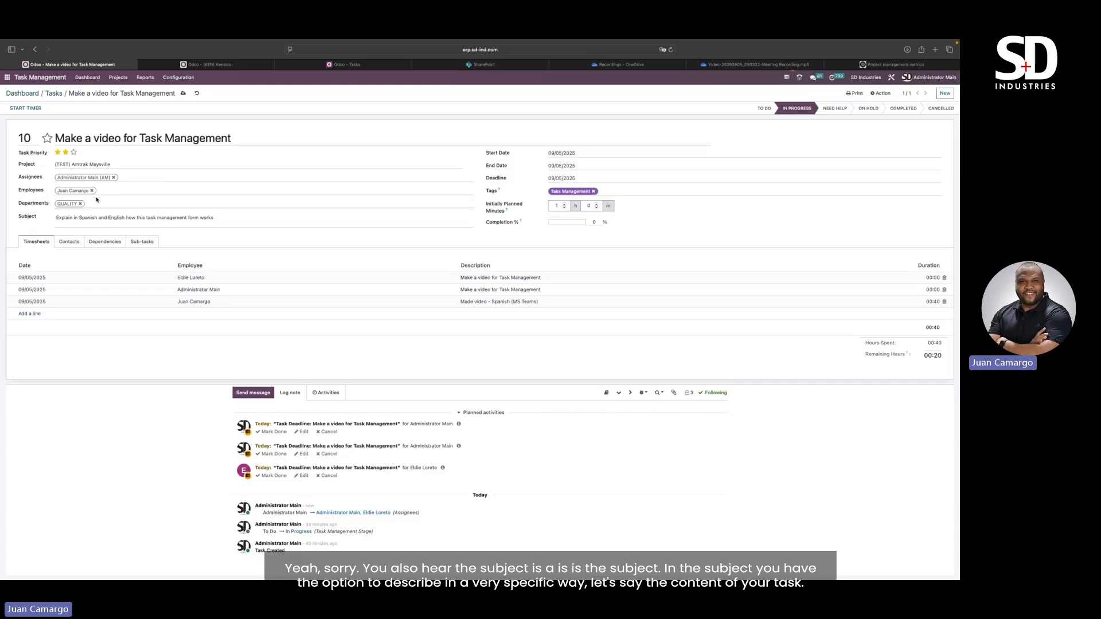
Examine the structure and format commands available in the task's Subject and the calendar for its Start Date, without changing either
{"action": "left_click", "coordinate": [98, 223]}
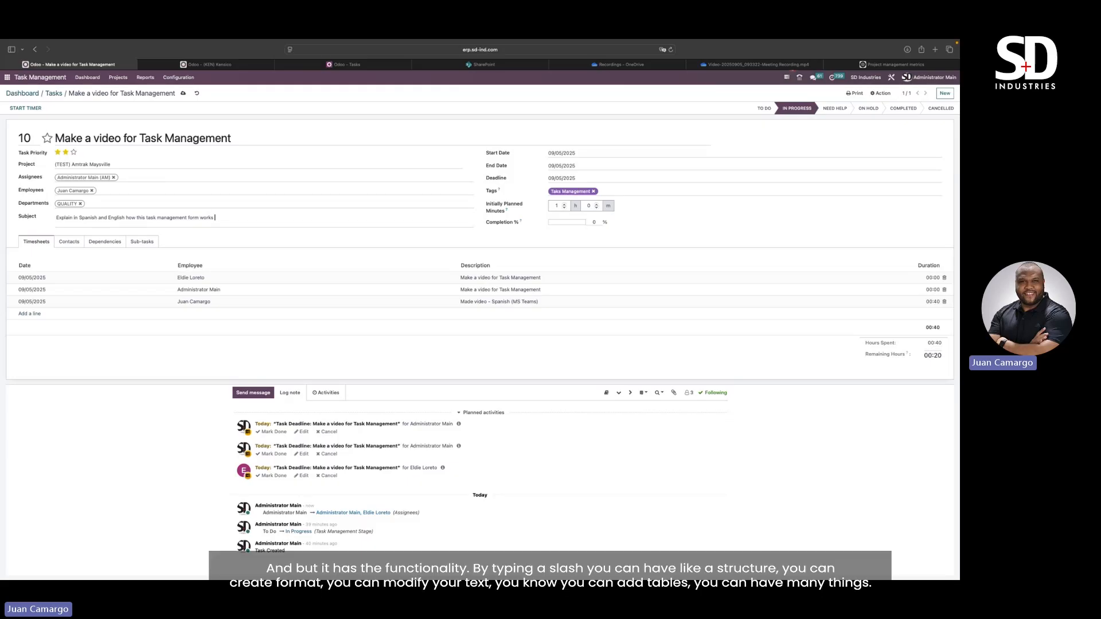
{"action": "type", "text": "/"}
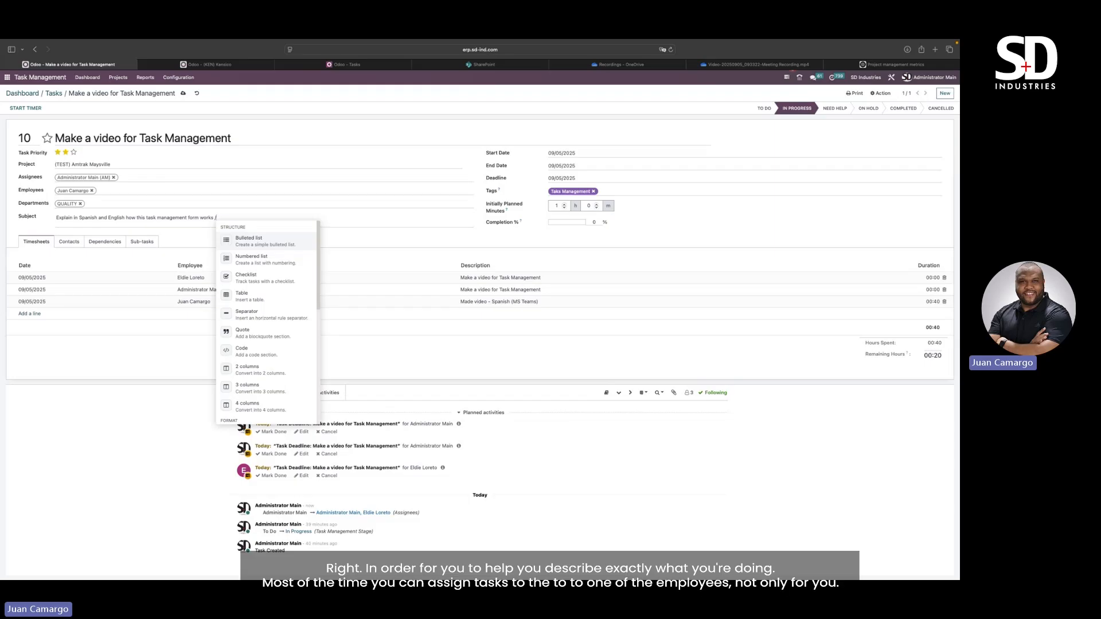
{"action": "key", "text": "BackSpace"}
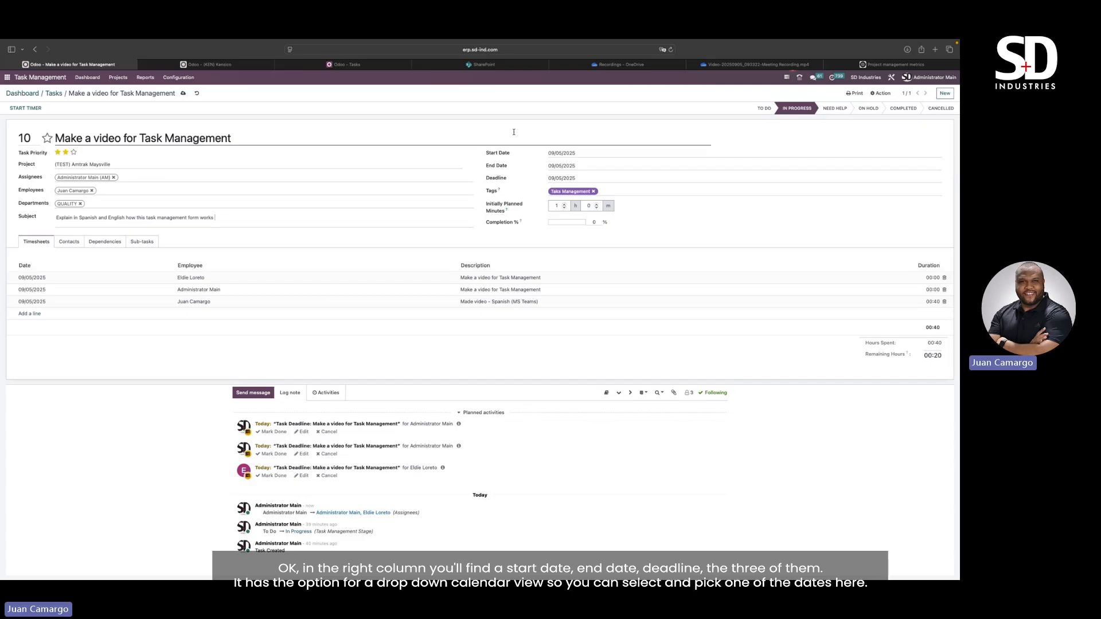
{"action": "left_click", "coordinate": [586, 157]}
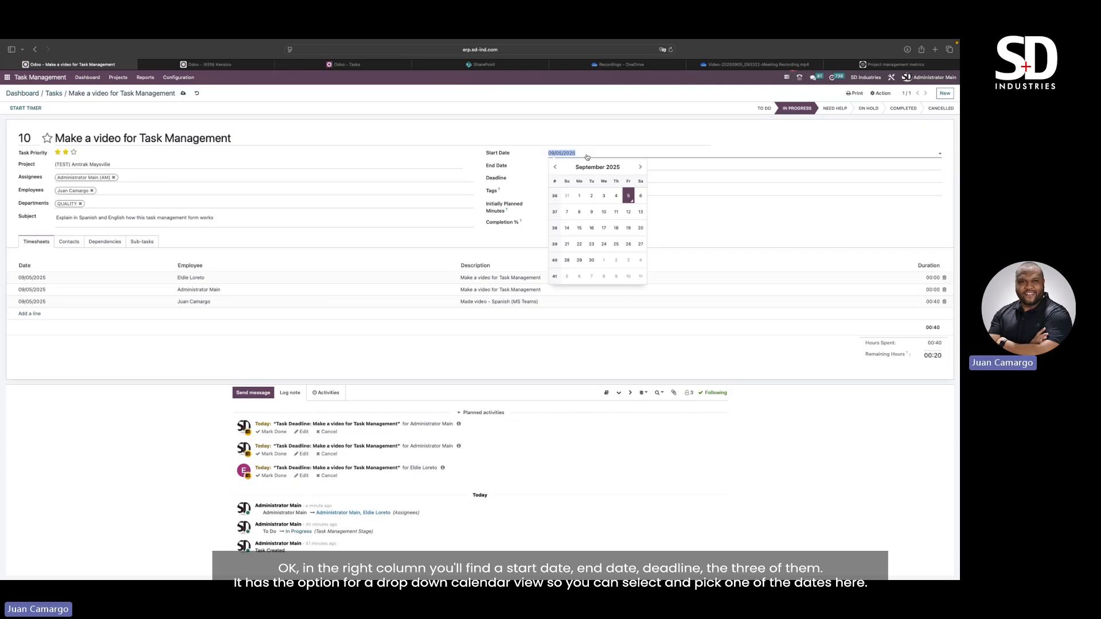
{"action": "key", "text": "Escape"}
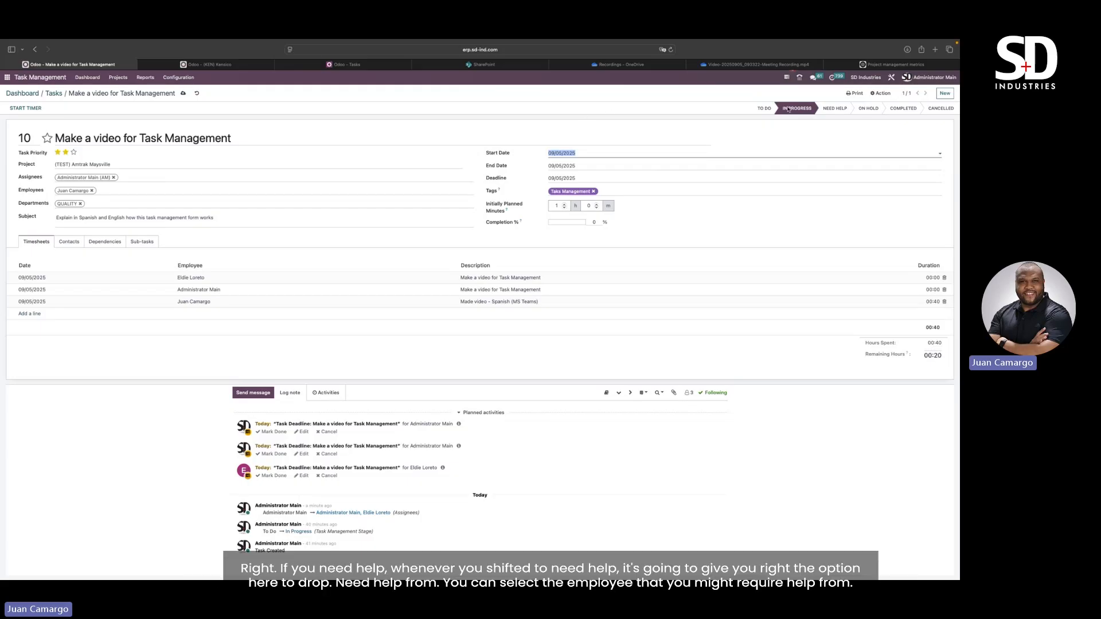
Switch the task to the Need Help stage, view the employees offered for Need Help From, and return the stage to In Progress
{"action": "left_click", "coordinate": [841, 109]}
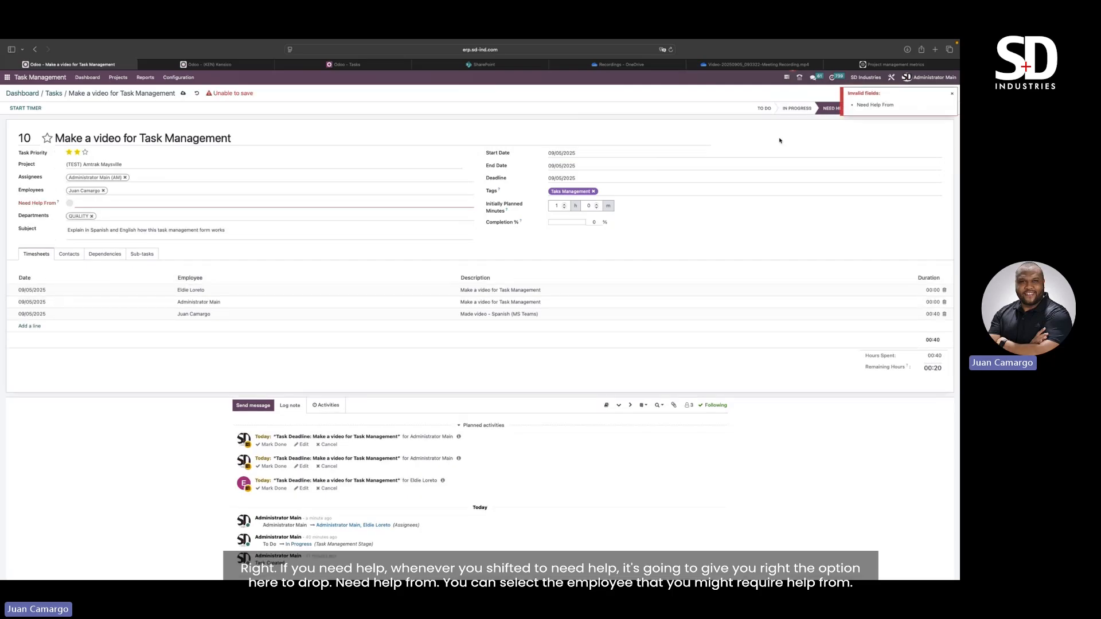
{"action": "left_click", "coordinate": [85, 201]}
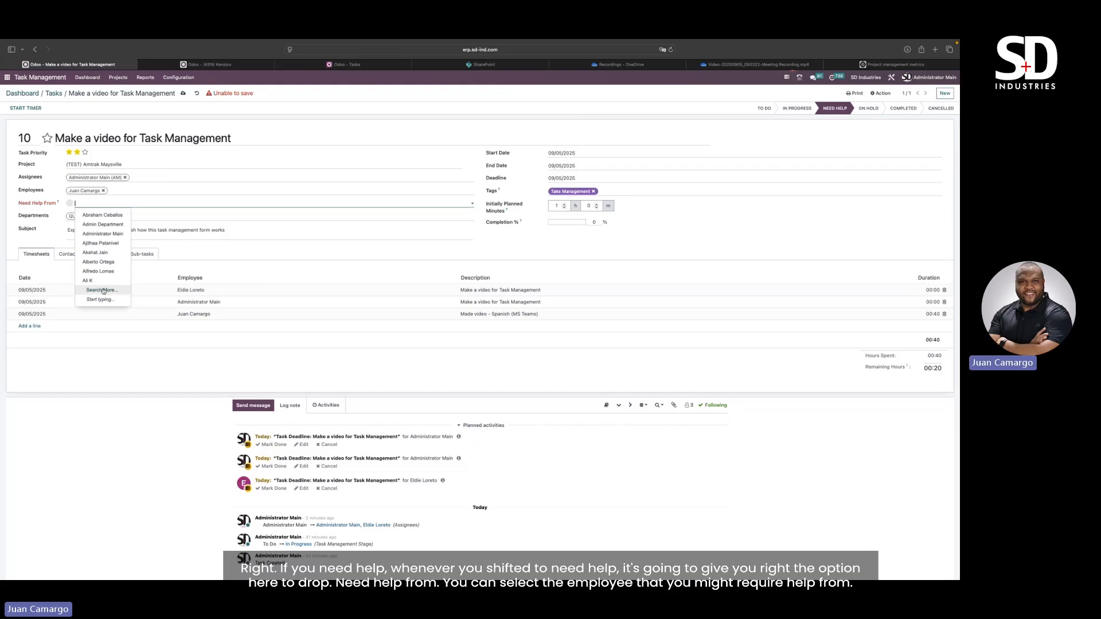
{"action": "left_click", "coordinate": [797, 111]}
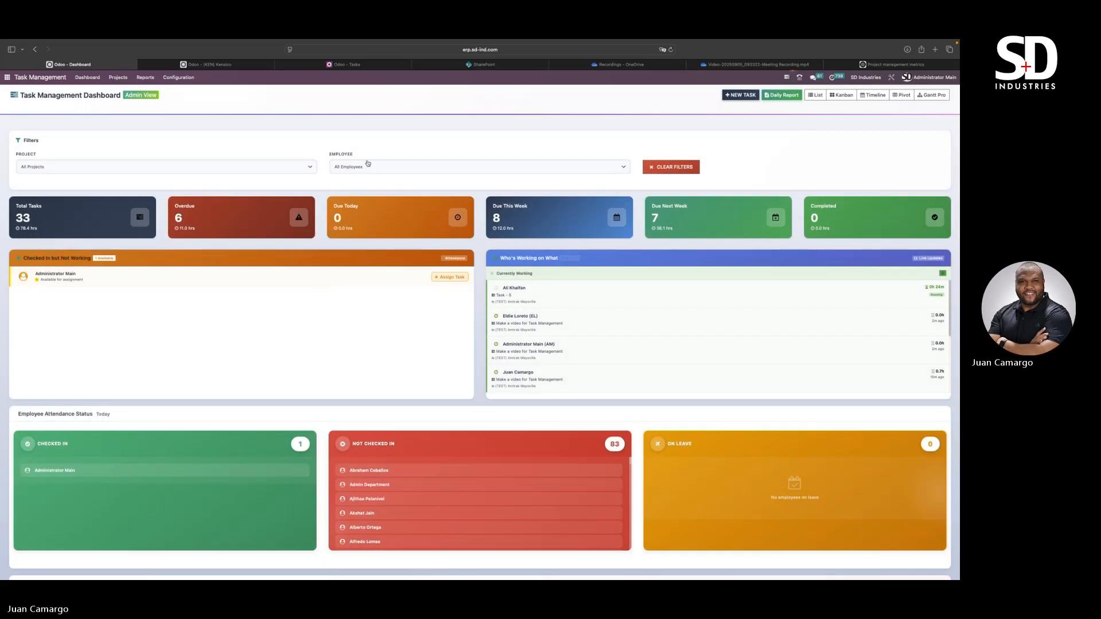
Filter the dashboard again to the employee with one 1.0-hour task and reopen the video task from the task list
{"action": "left_click", "coordinate": [375, 164]}
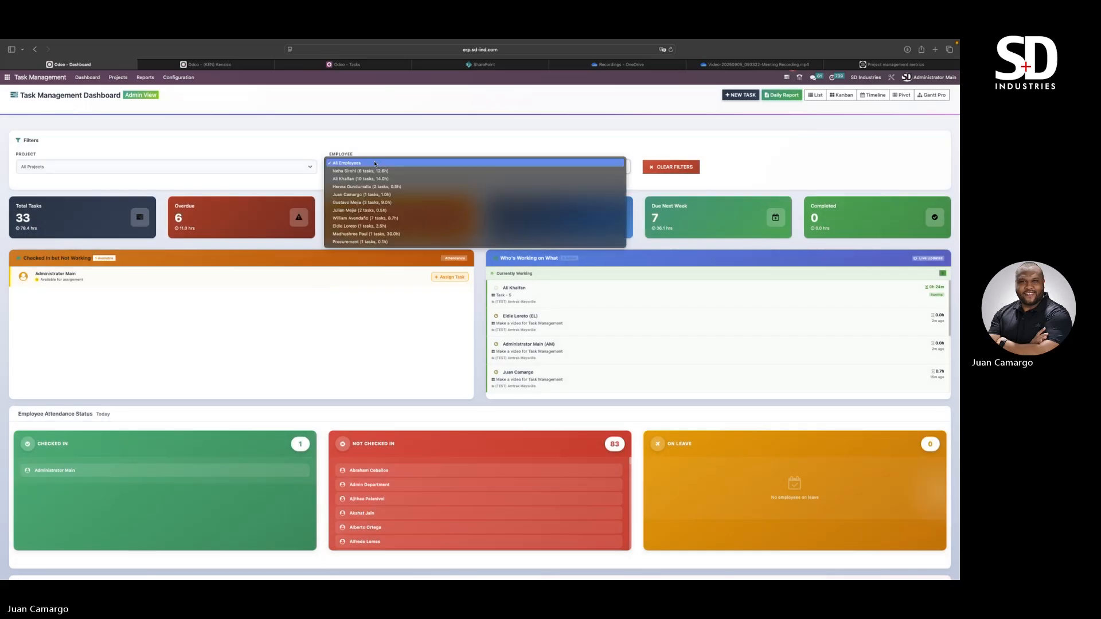
{"action": "left_click", "coordinate": [377, 195]}
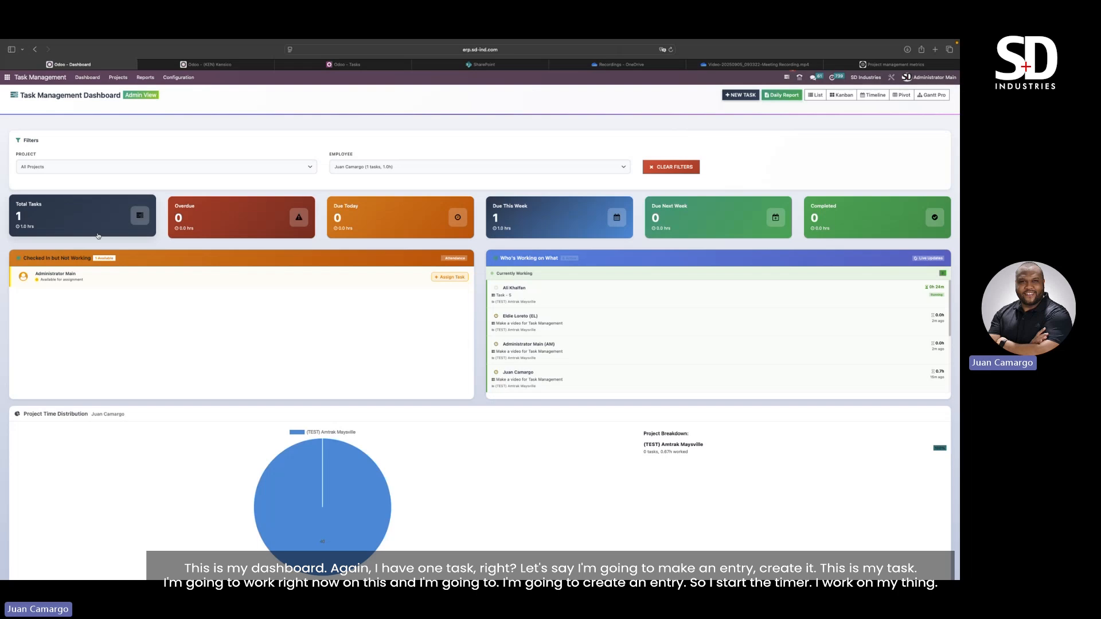
{"action": "scroll", "coordinate": [324, 205], "scroll_direction": "down", "scroll_amount": 1}
{"action": "left_click", "coordinate": [325, 205]}
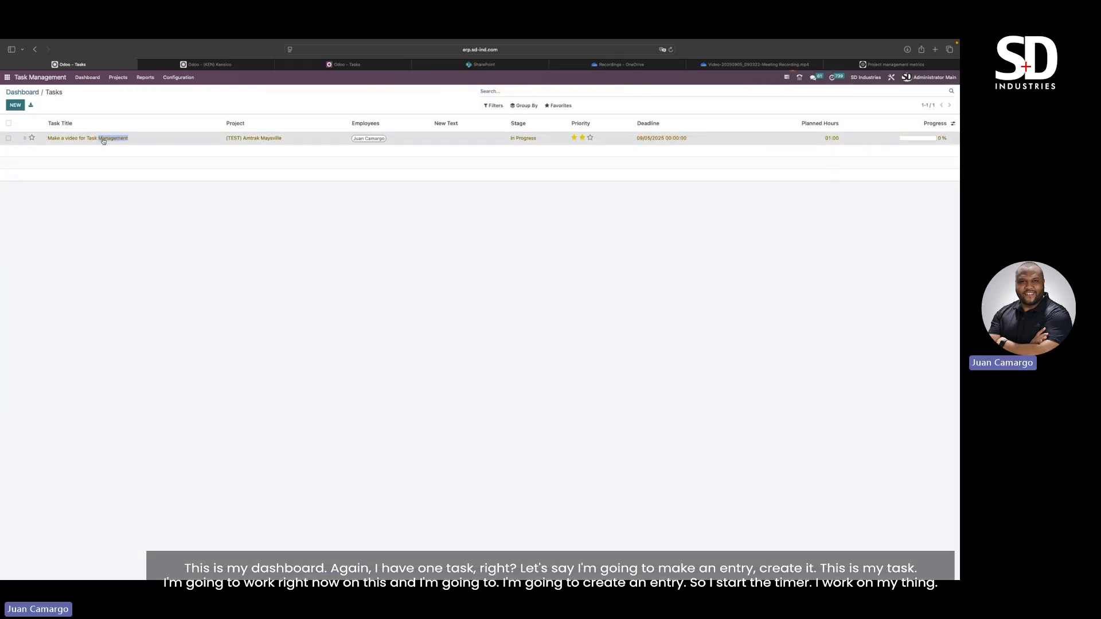
{"action": "left_click", "coordinate": [103, 139]}
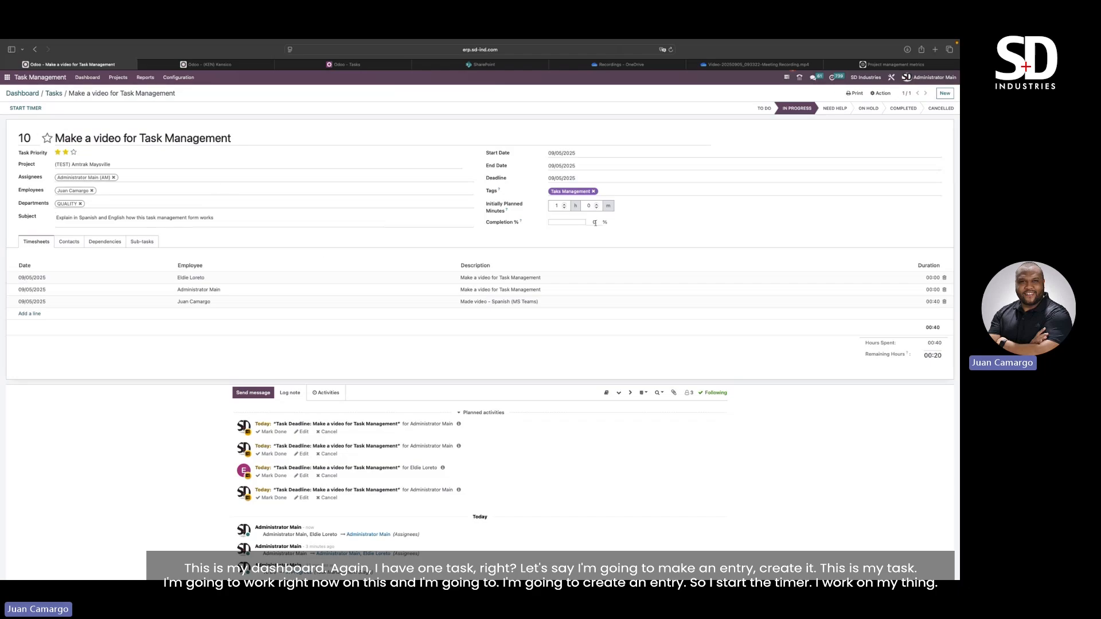
Delete the two zero-duration entries from the task's timesheet
{"action": "left_click", "coordinate": [944, 277]}
{"action": "left_click", "coordinate": [945, 277]}
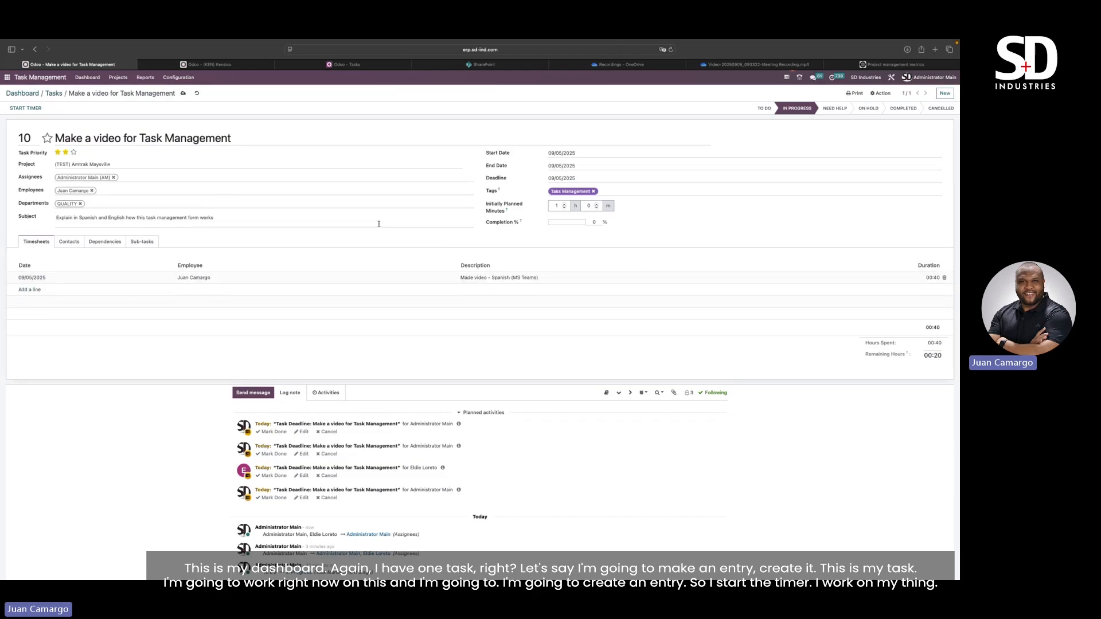
Run and stop the video task's timer, and set Time Spent to 00:10 in the time log
{"action": "left_click", "coordinate": [25, 110]}
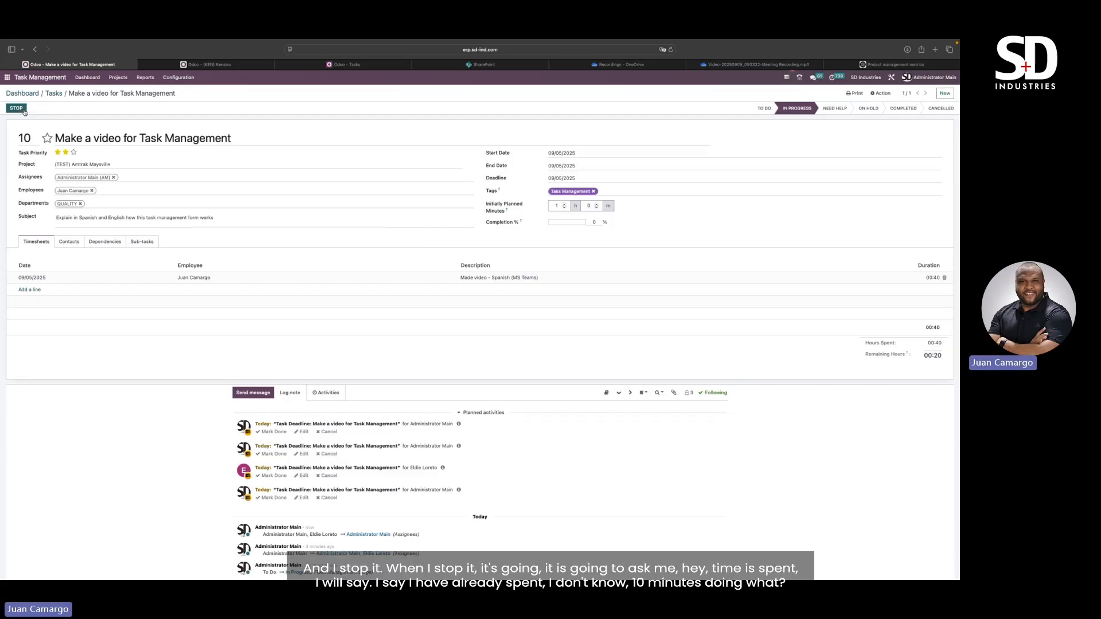
{"action": "left_click", "coordinate": [24, 112]}
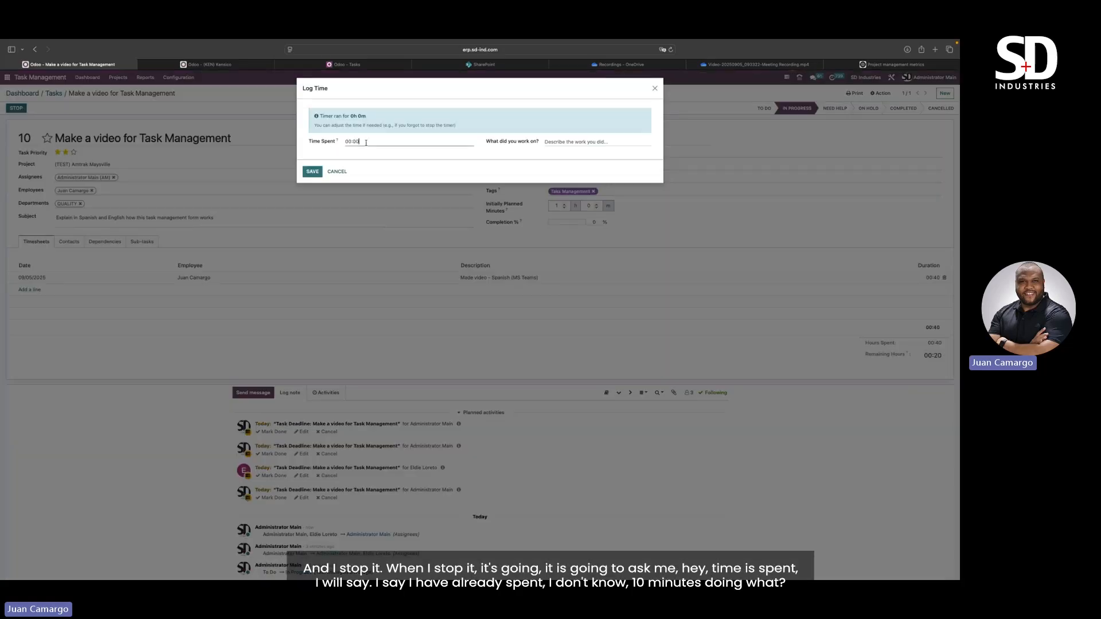
{"action": "key", "text": "BackSpace"}
{"action": "key", "text": "BackSpace"}
{"action": "type", "text": "20"}
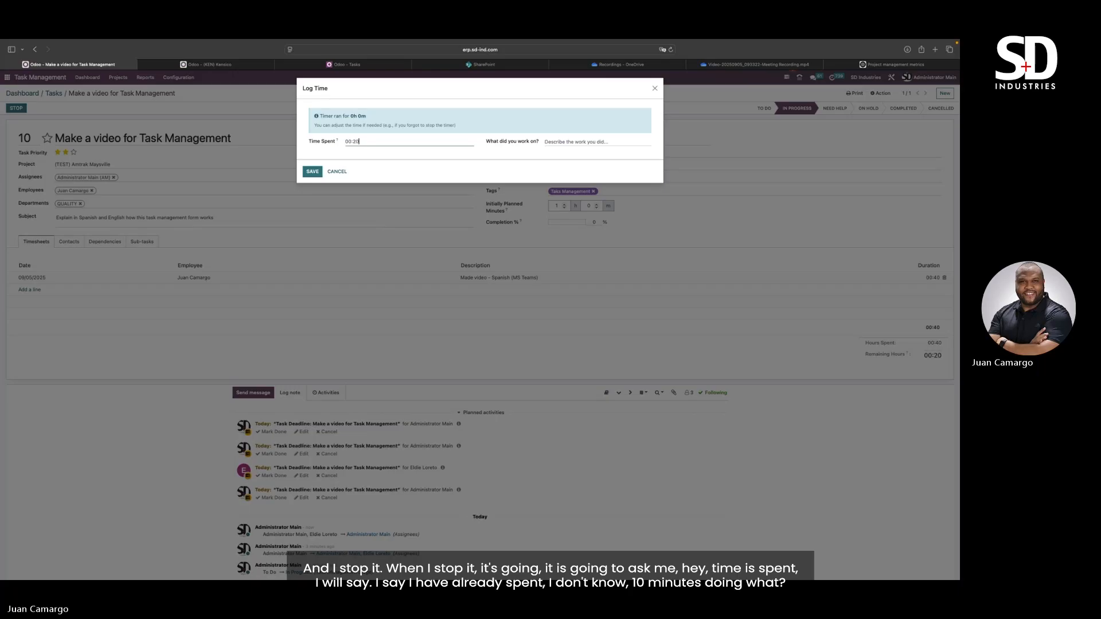
{"action": "key", "text": "BackSpace"}
{"action": "key", "text": "BackSpace"}
{"action": "type", "text": "10"}
Describe the logged work as "video - English version" and save the time entry
{"action": "left_click", "coordinate": [555, 139]}
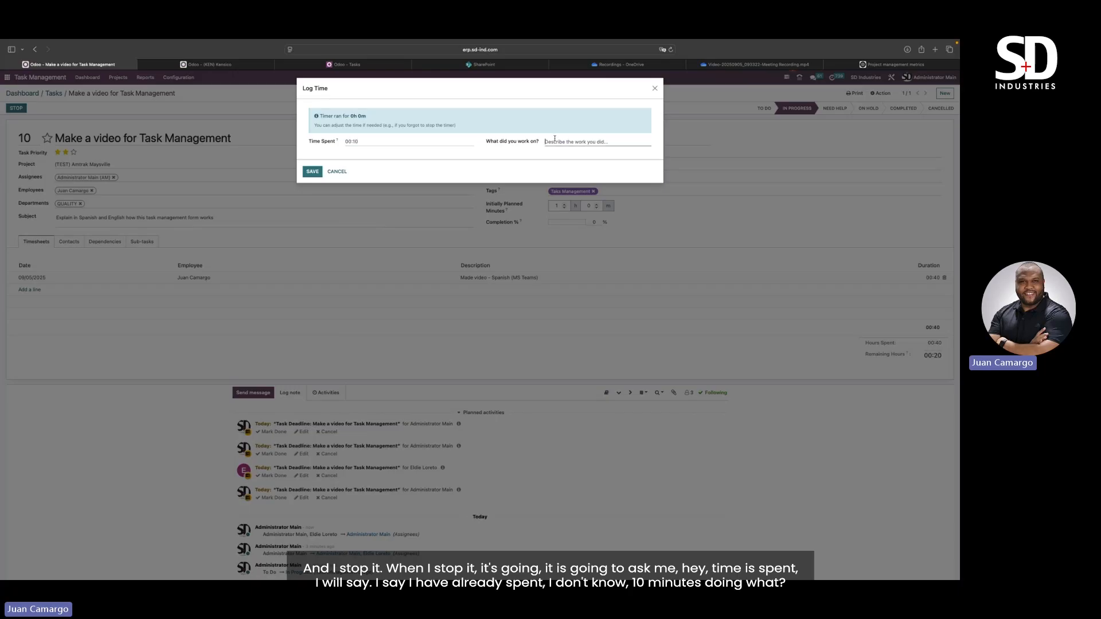
{"action": "type", "text": "video "}
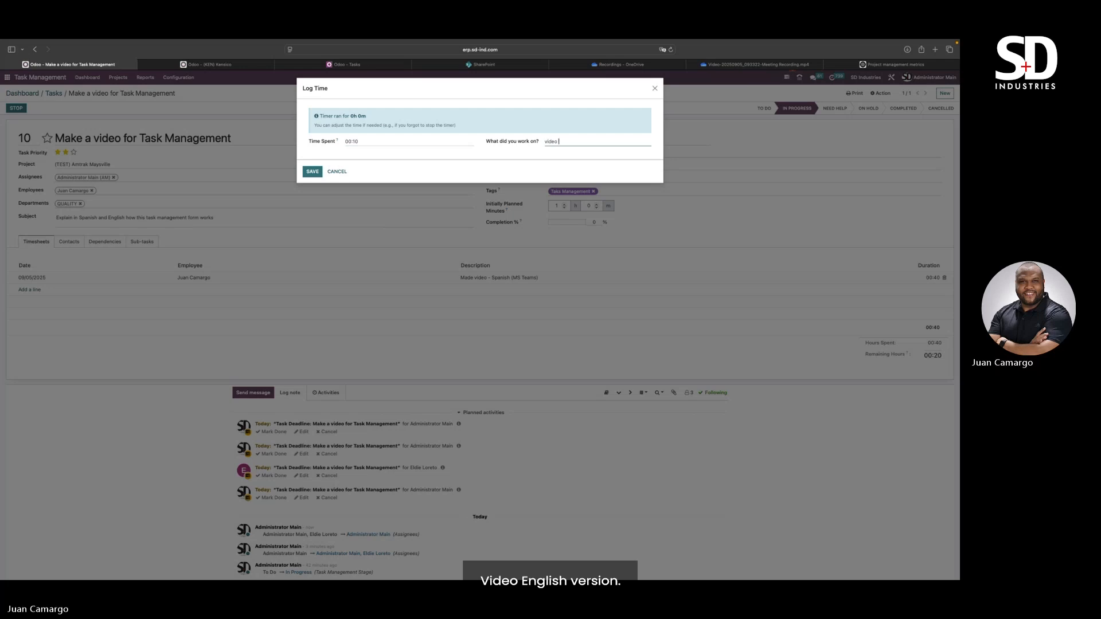
{"action": "type", "text": "- En"}
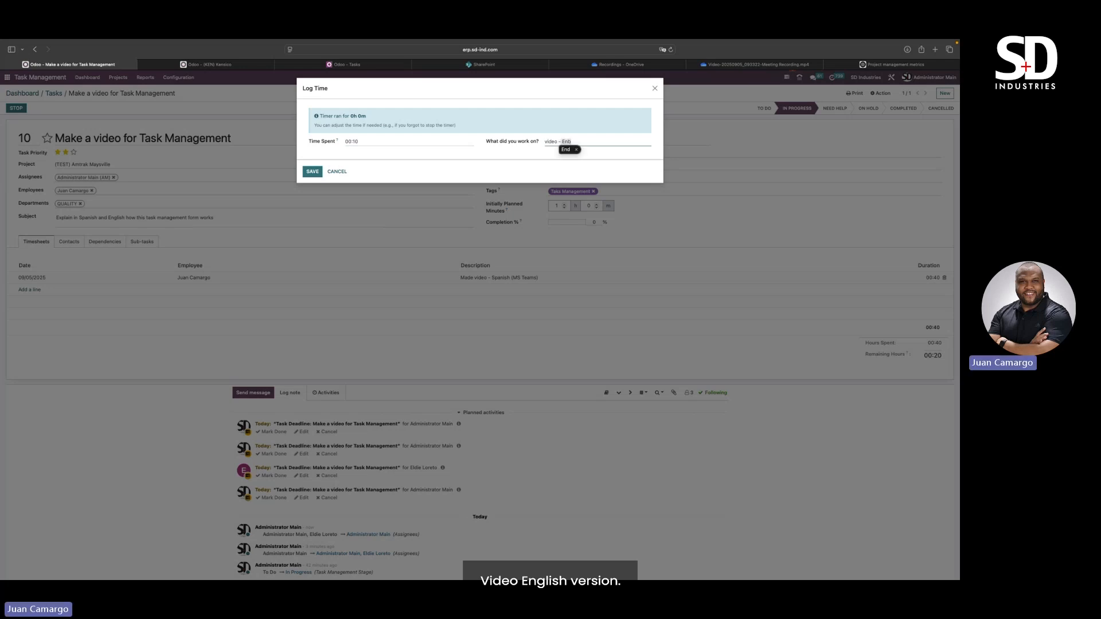
{"action": "type", "text": "glish v"}
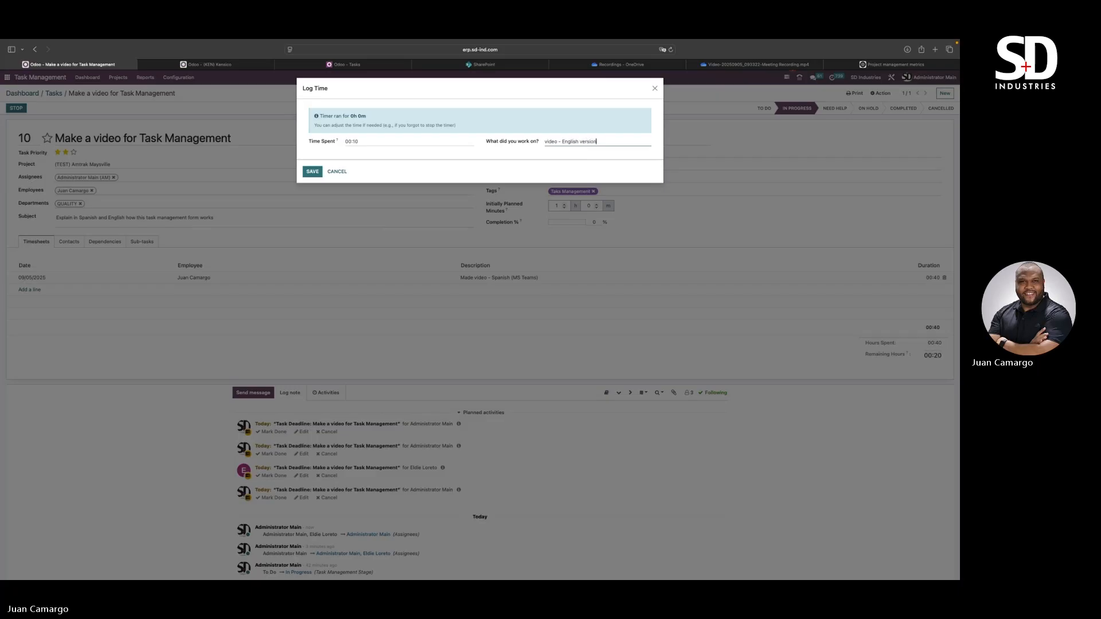
{"action": "type", "text": "ersion"}
{"action": "left_click", "coordinate": [312, 172]}
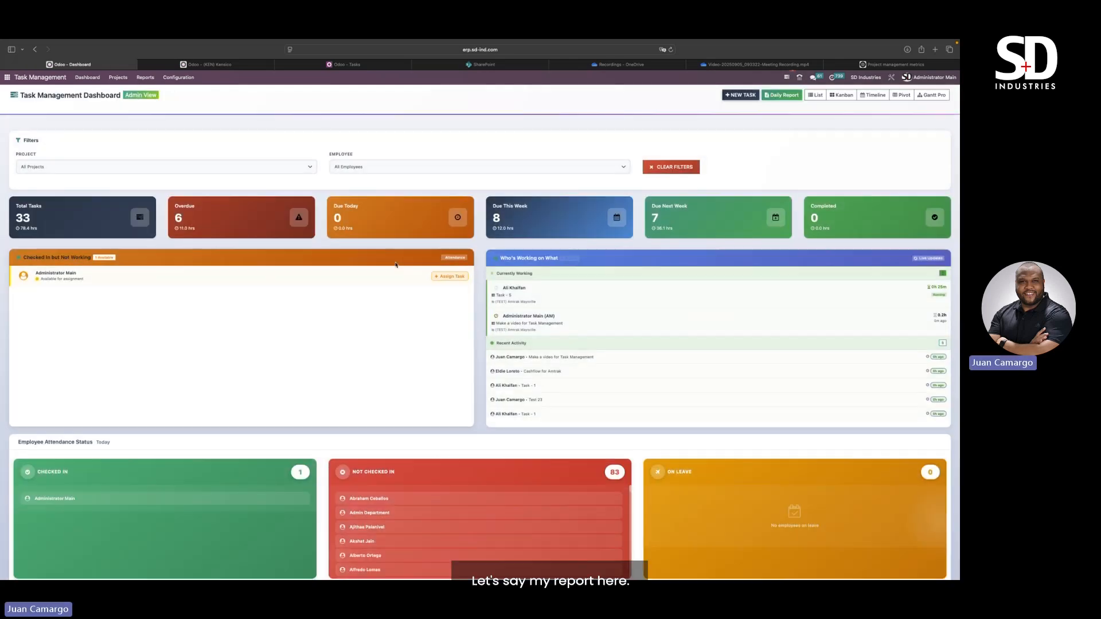
Look over the dashboard, open the Daily Work Report, and expand the work details of the third employee listed
{"action": "scroll", "coordinate": [375, 235], "scroll_direction": "down", "scroll_amount": 6}
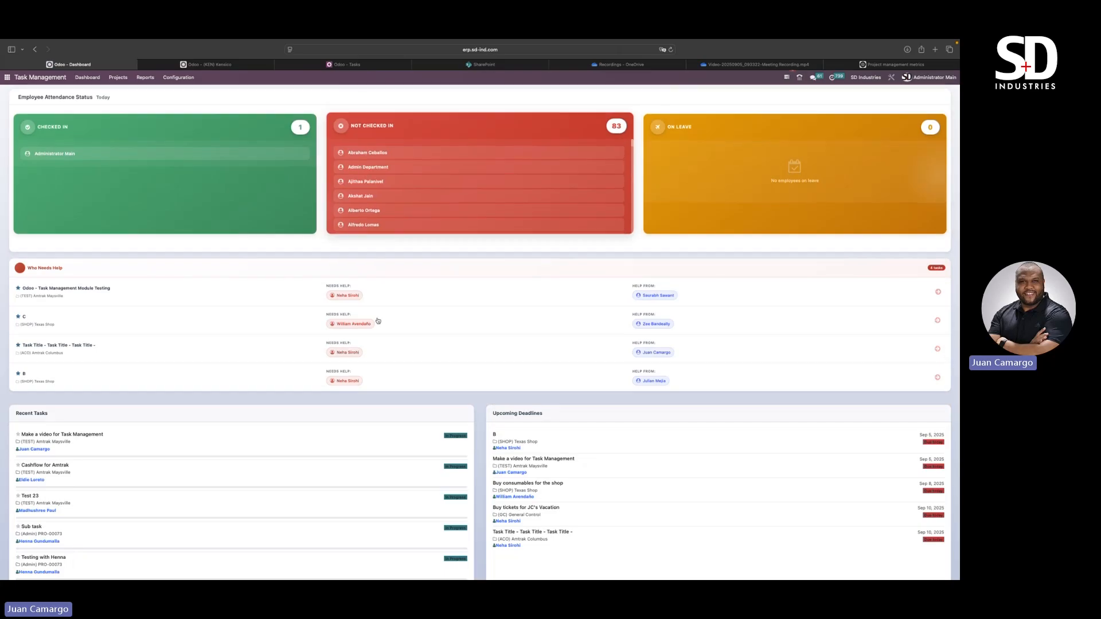
{"action": "scroll", "coordinate": [337, 280], "scroll_direction": "up", "scroll_amount": 6}
{"action": "left_click", "coordinate": [772, 97]}
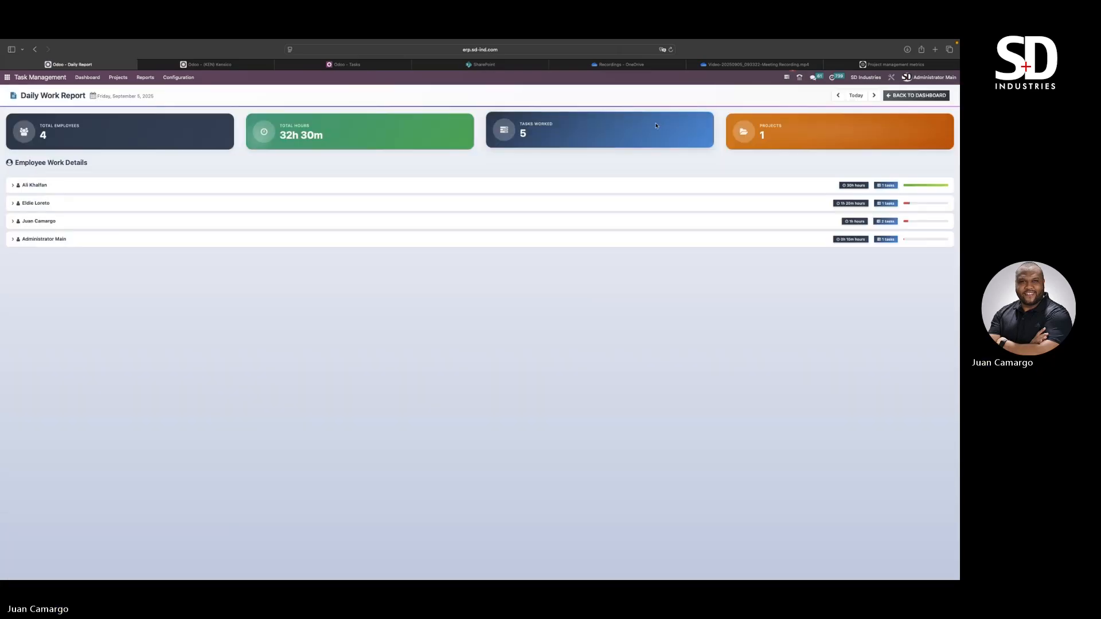
{"action": "left_click", "coordinate": [13, 222]}
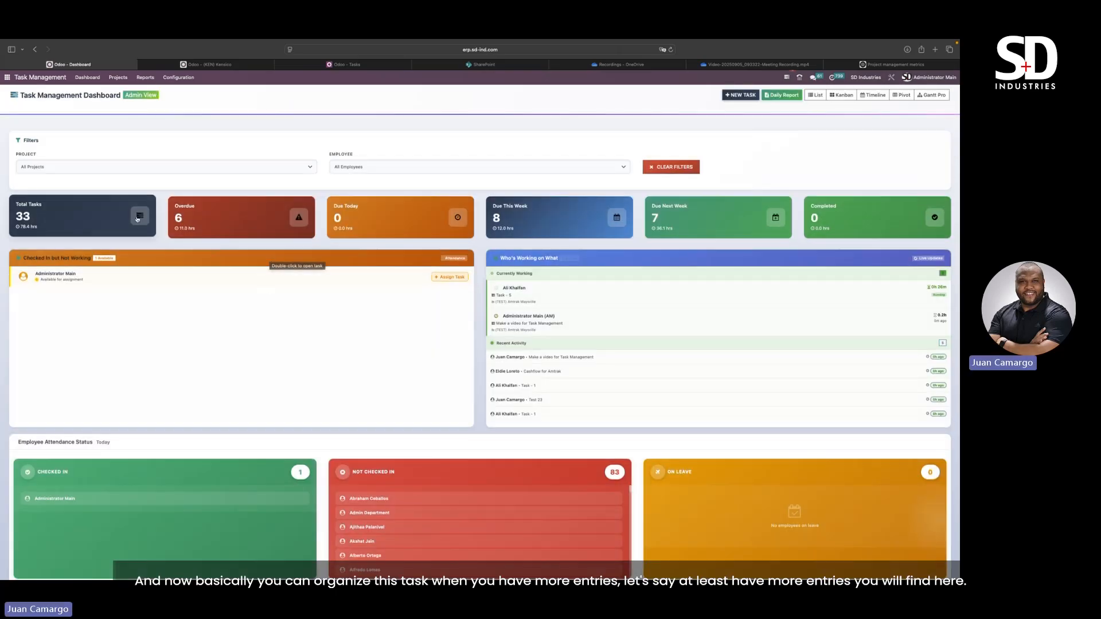
Filter the dashboard to the employee with 10 tasks (14.0h) and open the list of that employee's total tasks
{"action": "left_click", "coordinate": [409, 167]}
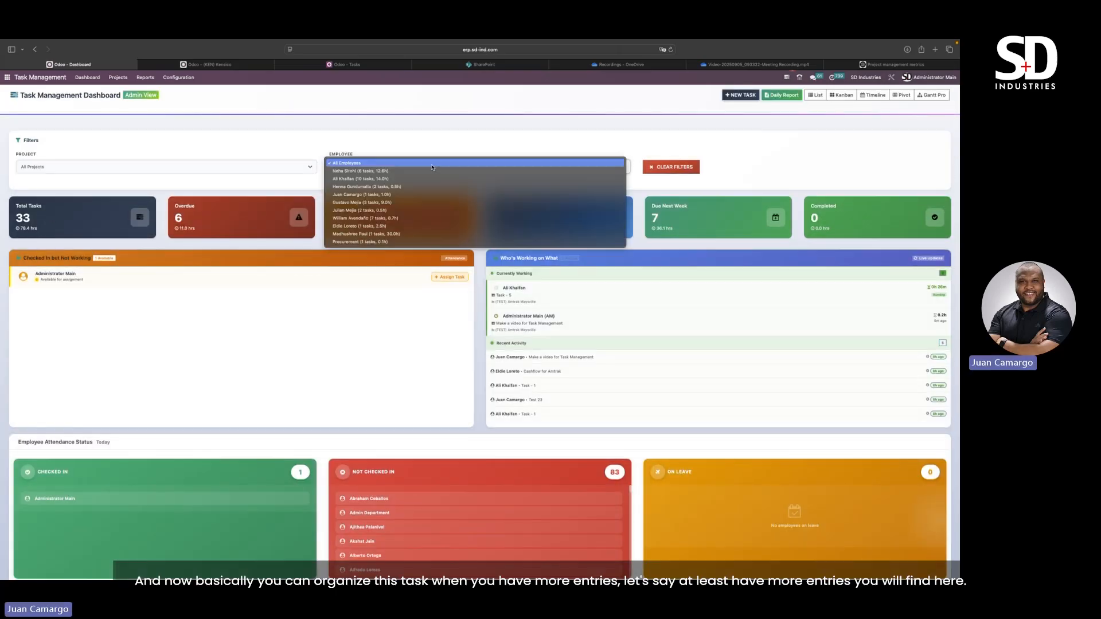
{"action": "key", "text": "Escape"}
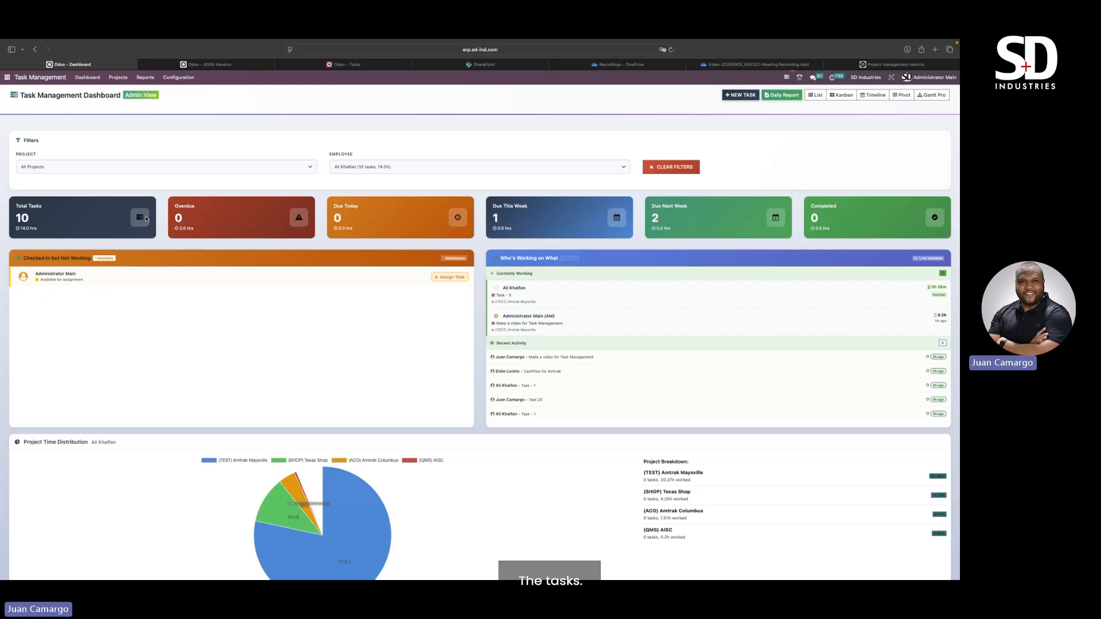
{"action": "left_click", "coordinate": [146, 219]}
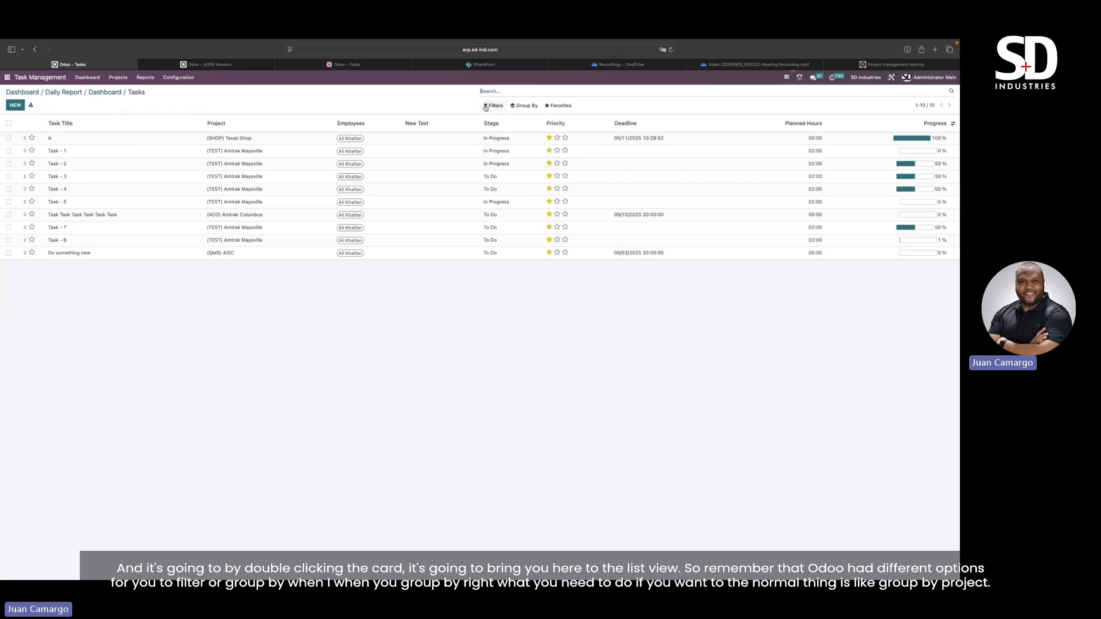
Group the employee's task list by Project using a custom group
{"action": "left_click", "coordinate": [524, 106]}
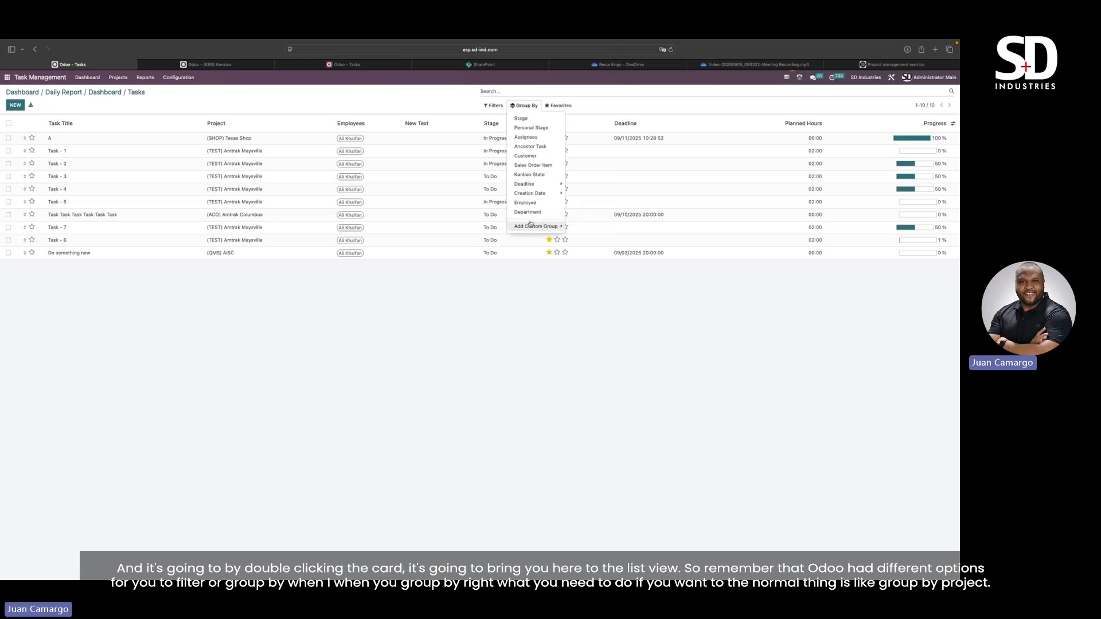
{"action": "left_click", "coordinate": [575, 227]}
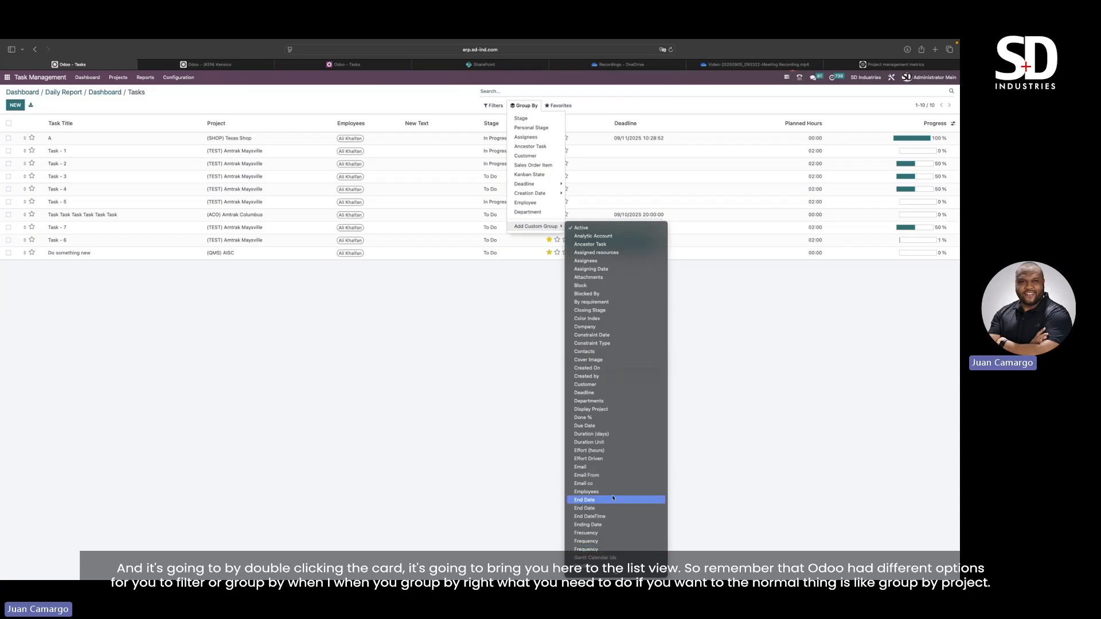
{"action": "scroll", "coordinate": [611, 422], "scroll_direction": "down", "scroll_amount": 5}
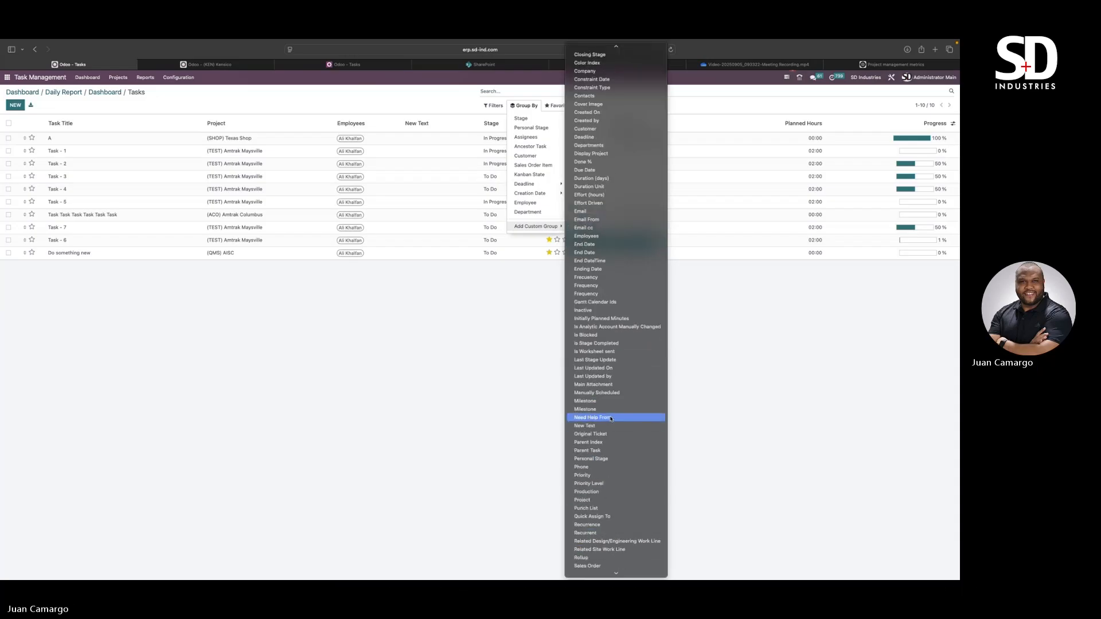
{"action": "left_click", "coordinate": [598, 501]}
{"action": "left_click", "coordinate": [612, 256]}
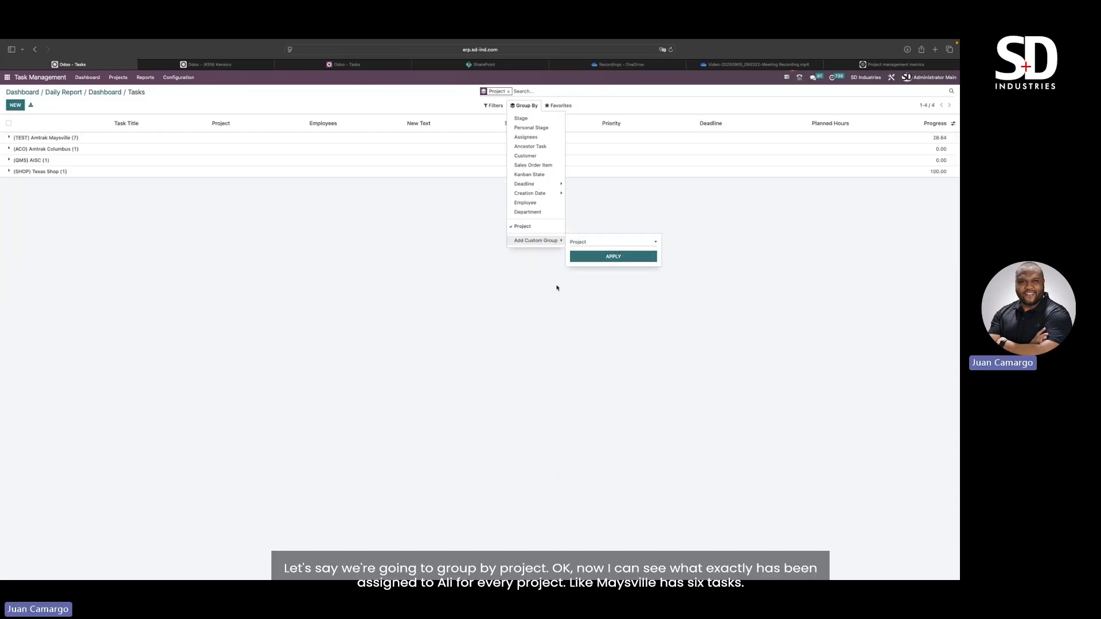
{"action": "left_click", "coordinate": [114, 220]}
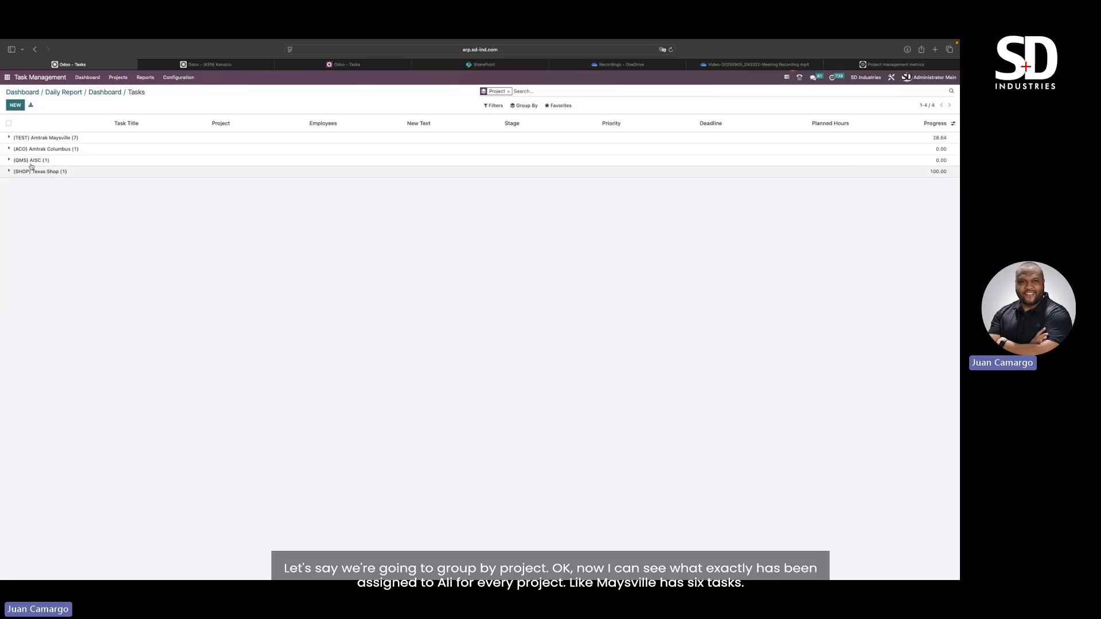
Expand the Amtrak Maysville, Amtrak Columbus, AISC and Texas Shop groups to view the tasks assigned under each project
{"action": "left_click", "coordinate": [10, 139]}
{"action": "left_click", "coordinate": [10, 239]}
{"action": "left_click", "coordinate": [10, 262]}
{"action": "left_click", "coordinate": [9, 287]}
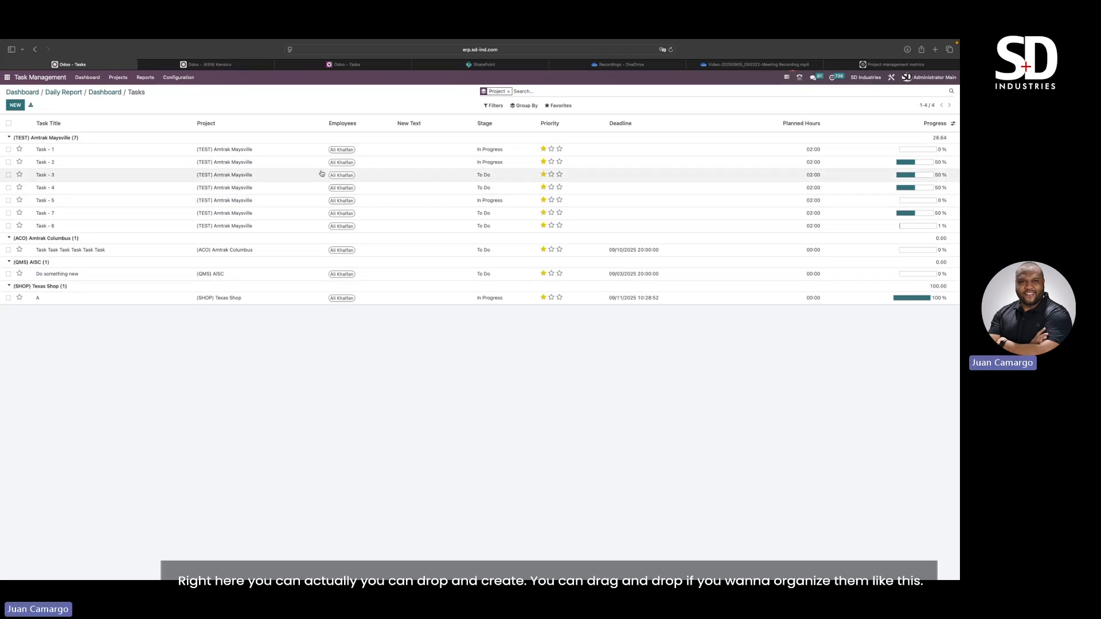
Remove the Project grouping and reorder the list, placing task A below Task - 1 and Task - 3 below Task - 5
{"action": "left_click", "coordinate": [508, 92]}
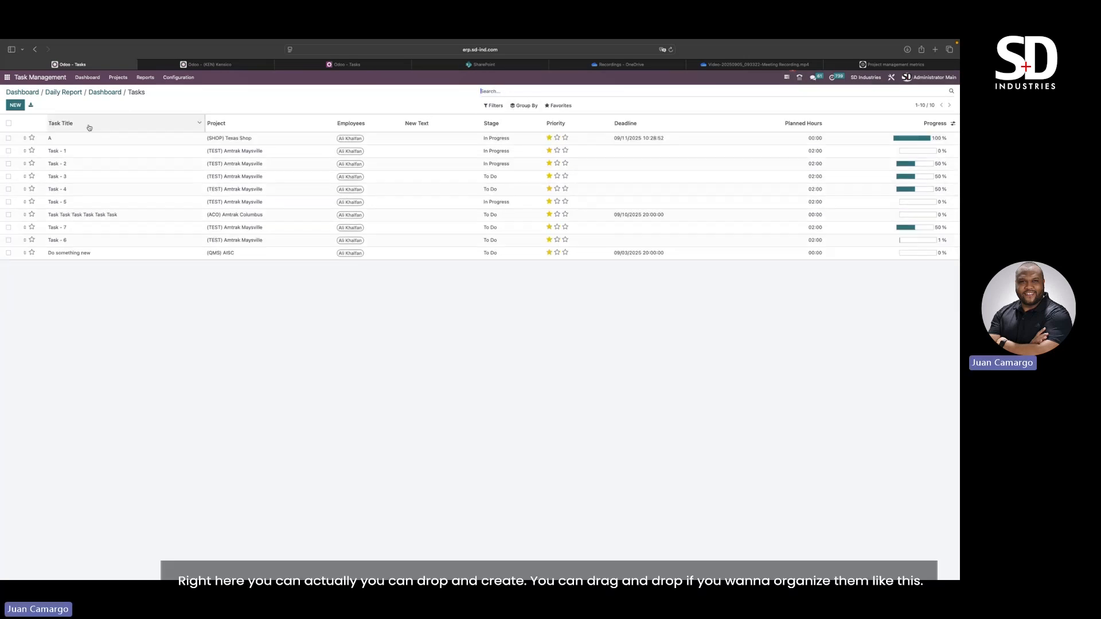
{"action": "left_click_drag", "start_coordinate": [27, 143], "coordinate": [25, 150]}
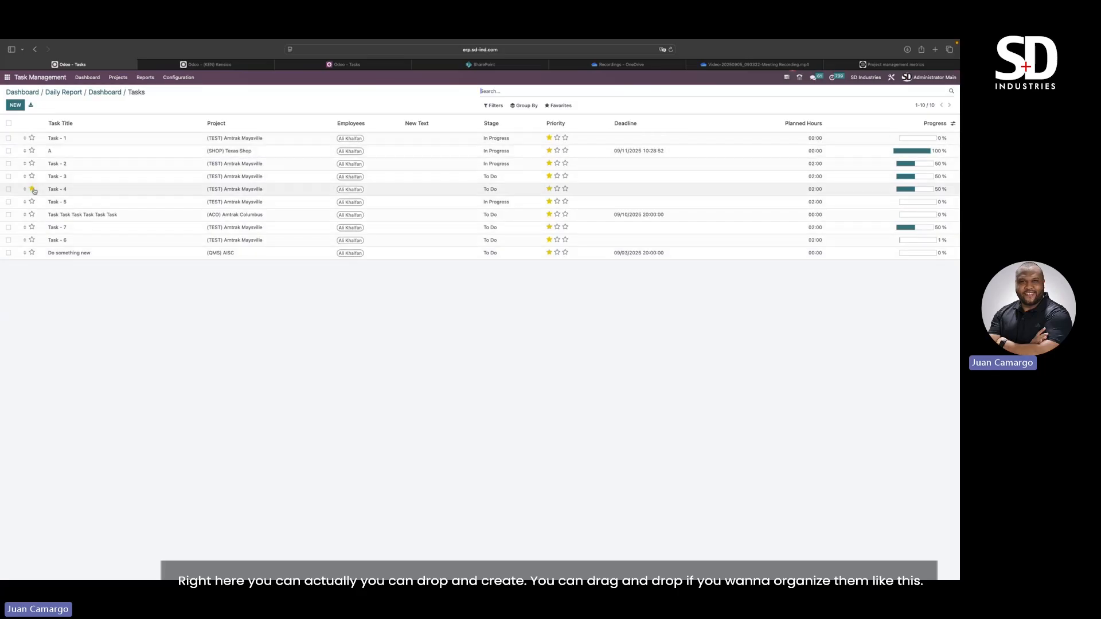
{"action": "mouse_move", "coordinate": [26, 191]}
{"action": "left_mouse_down"}
{"action": "mouse_move", "coordinate": [25, 176]}
{"action": "mouse_move", "coordinate": [25, 188]}
{"action": "left_mouse_up"}
Set the priority to two stars for Task - 1, A, Task - 2, Task - 3 and Task - 7, and three stars for Task - 4
{"action": "left_click", "coordinate": [556, 138]}
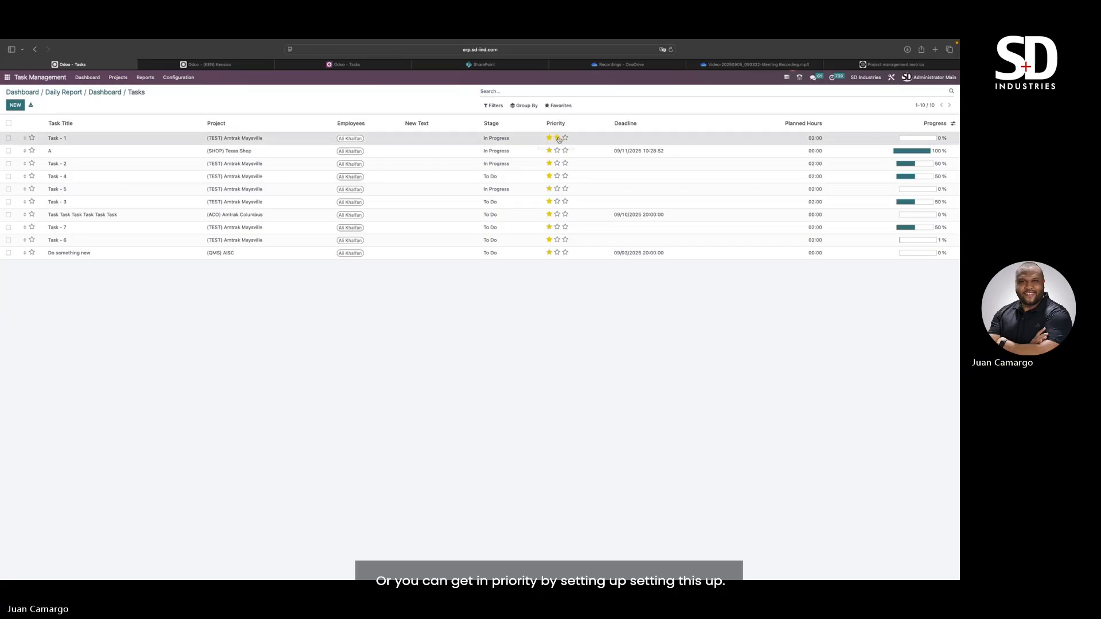
{"action": "left_click", "coordinate": [557, 150]}
{"action": "left_click", "coordinate": [557, 163]}
{"action": "left_click", "coordinate": [565, 176]}
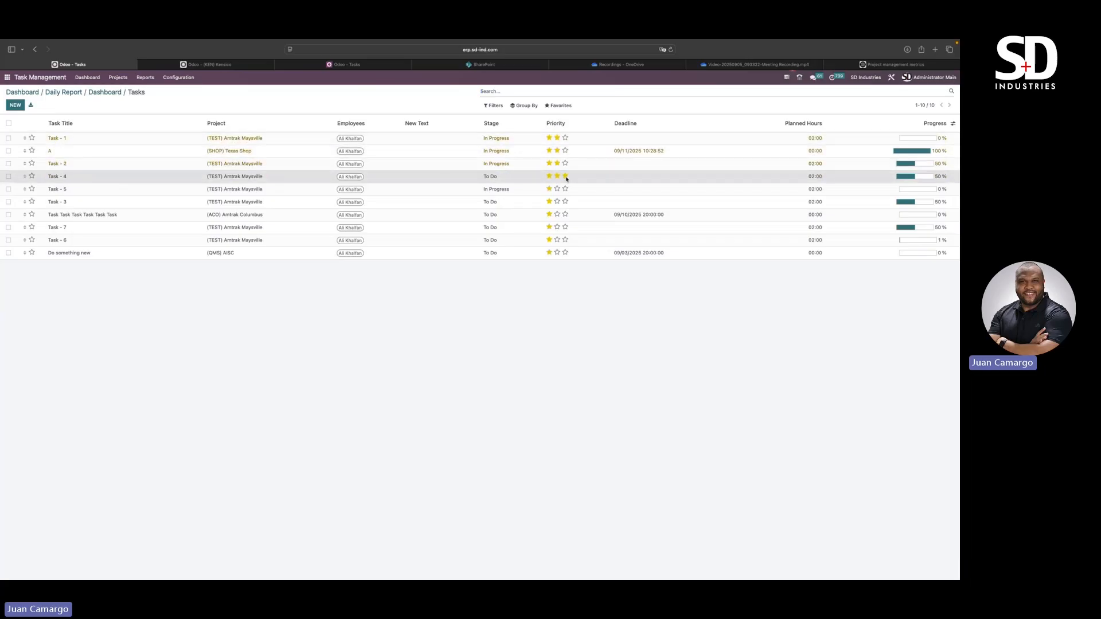
{"action": "left_click", "coordinate": [557, 202]}
{"action": "left_click", "coordinate": [559, 227]}
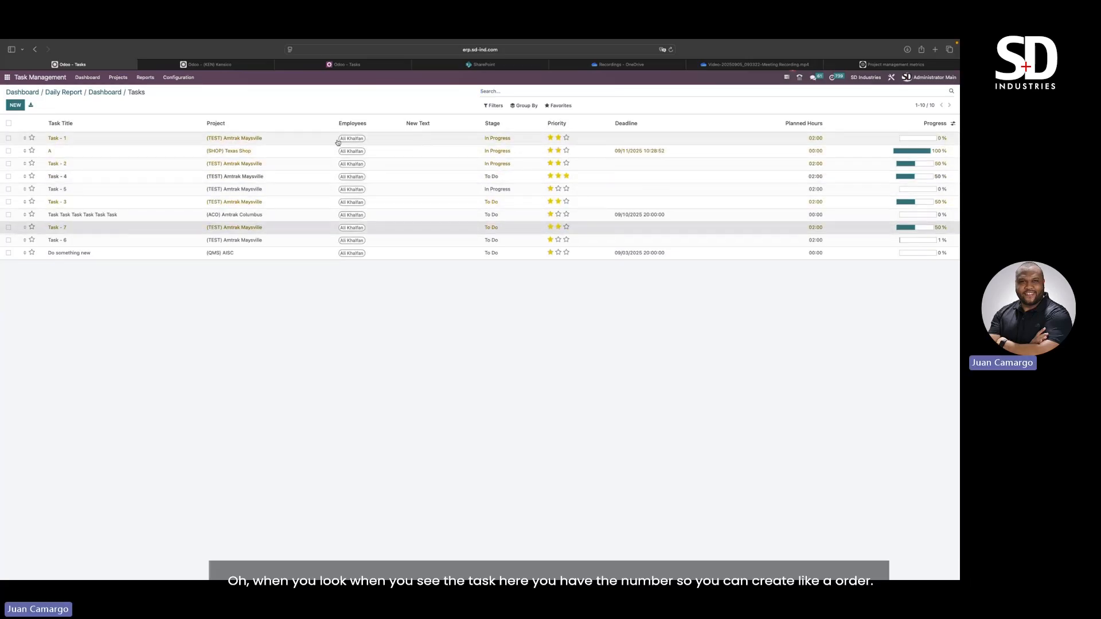
Open Task - 1 from the list, and return to the unfiltered dashboard to review its sections
{"action": "left_click", "coordinate": [68, 139]}
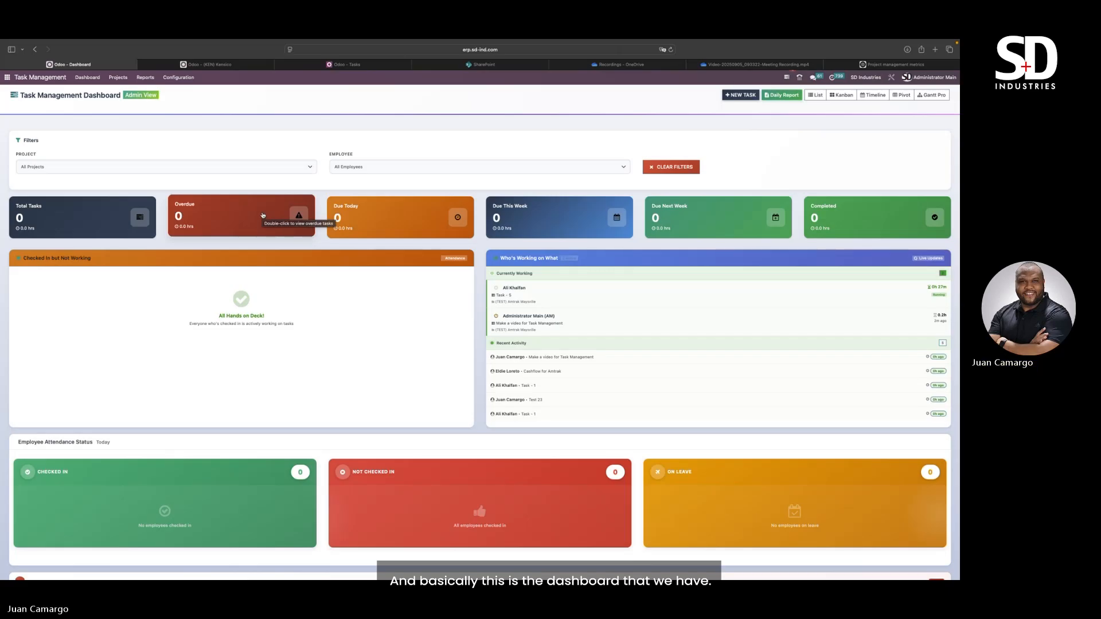
{"action": "scroll", "coordinate": [263, 215], "scroll_direction": "down", "scroll_amount": 5}
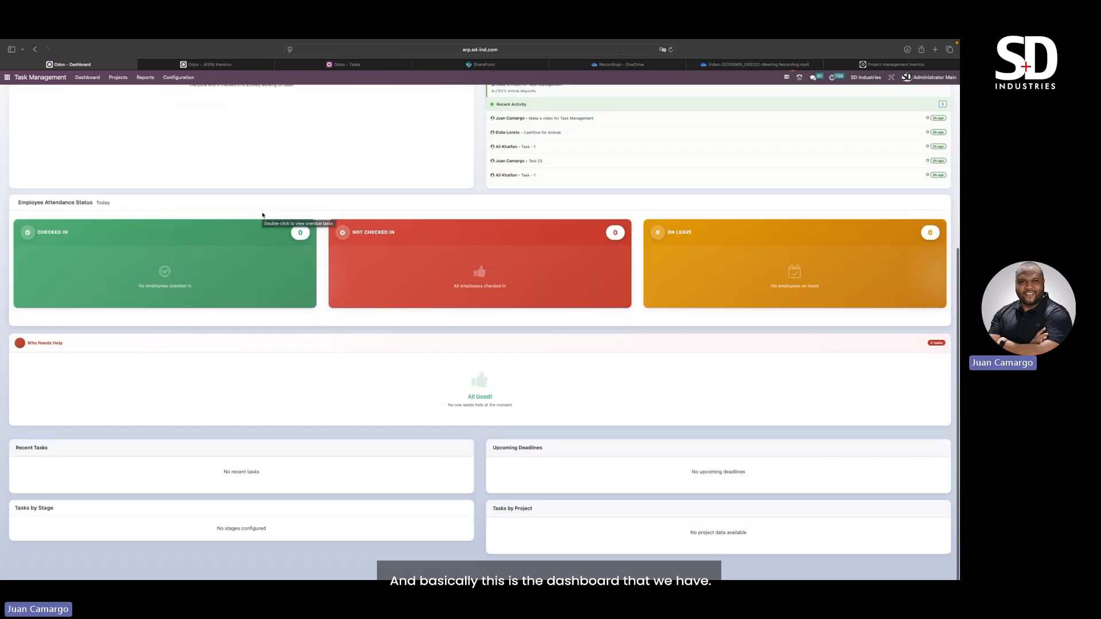
{"action": "scroll", "coordinate": [263, 215], "scroll_direction": "up", "scroll_amount": 2}
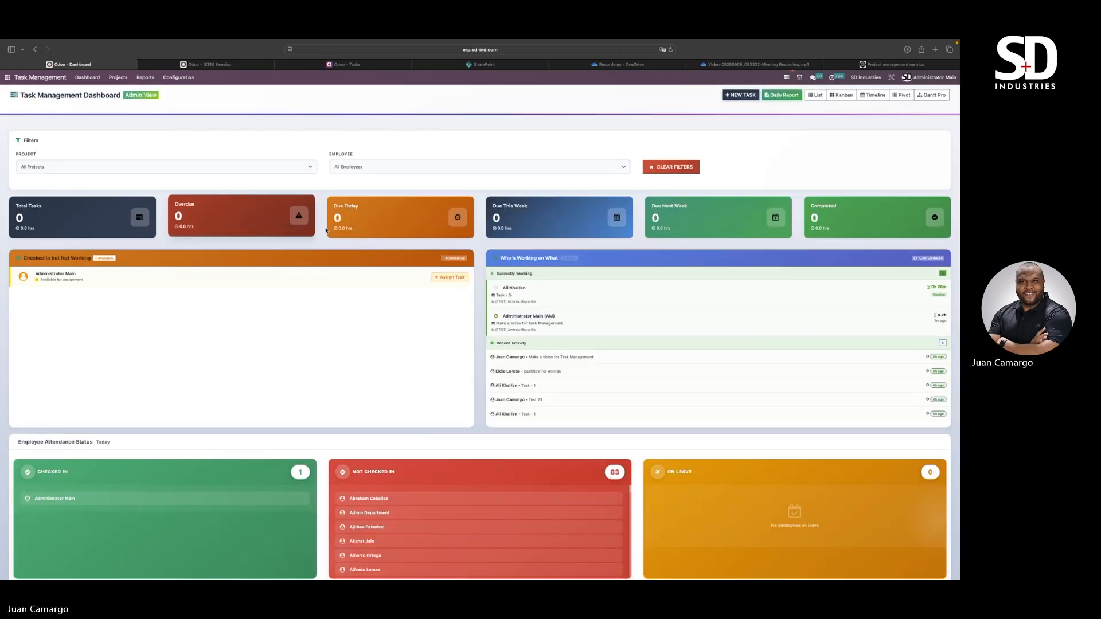